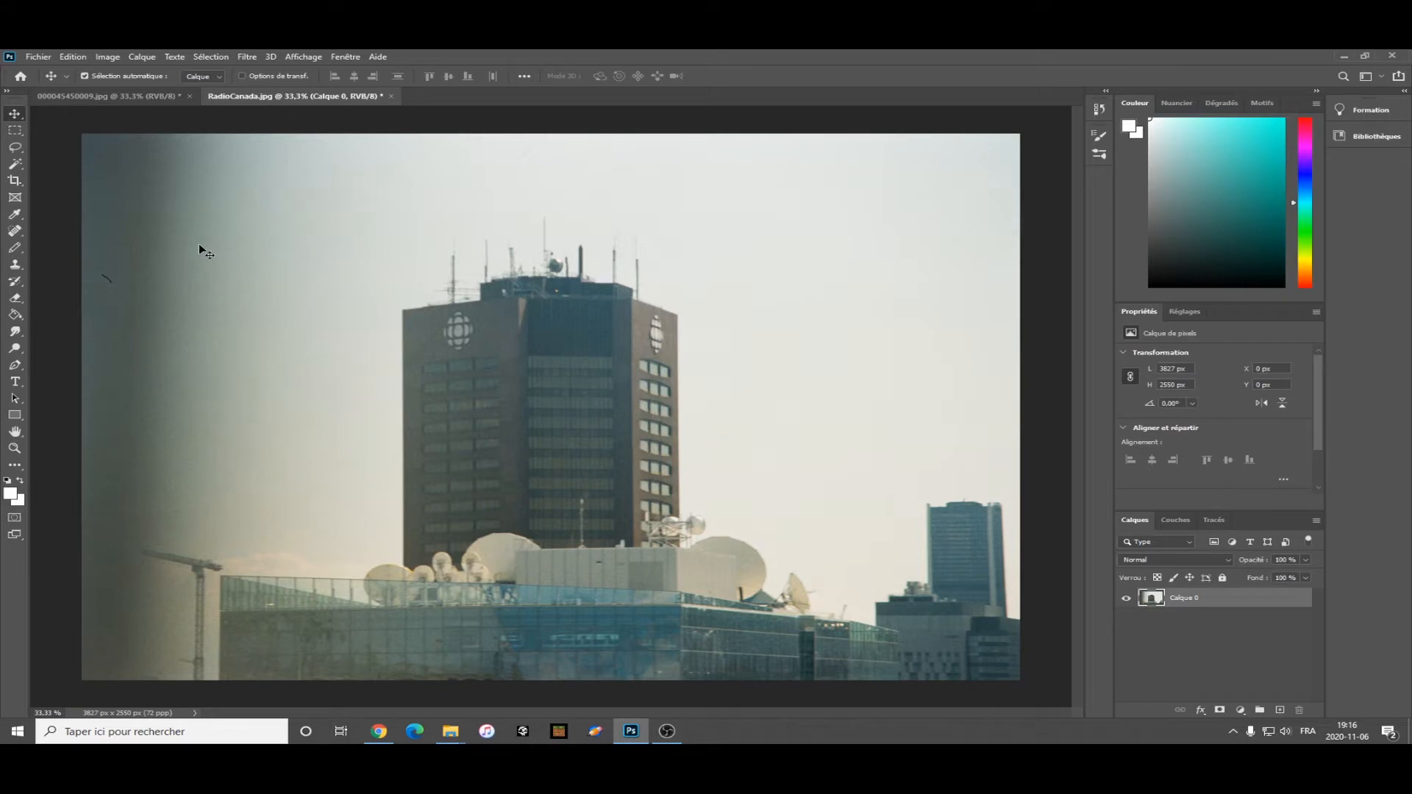
Select the Clone Stamp tool, sample the wall beside the left Radio-Canada logo, and start cloning over the logo.
click(16, 266)
click(14, 266)
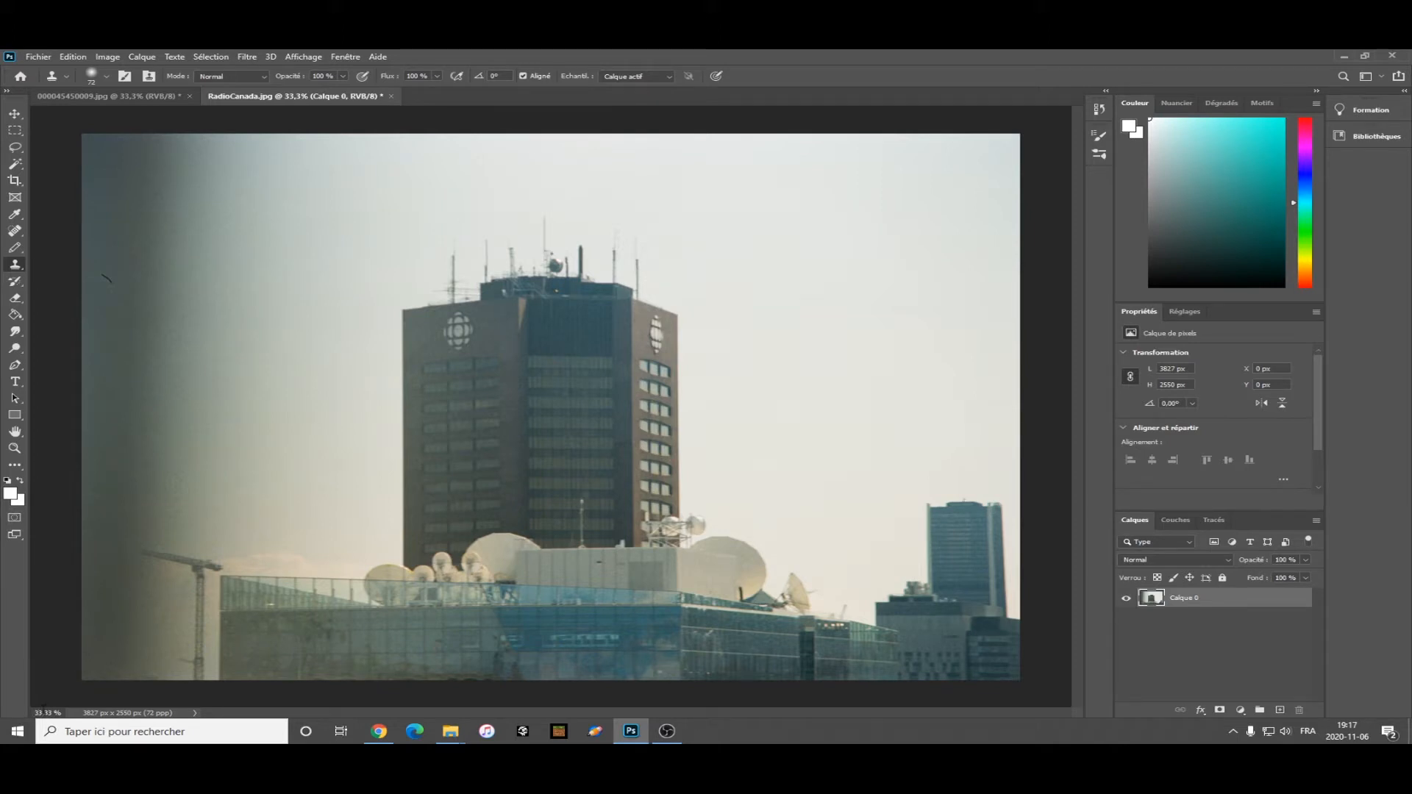
text(3)
key(Return)
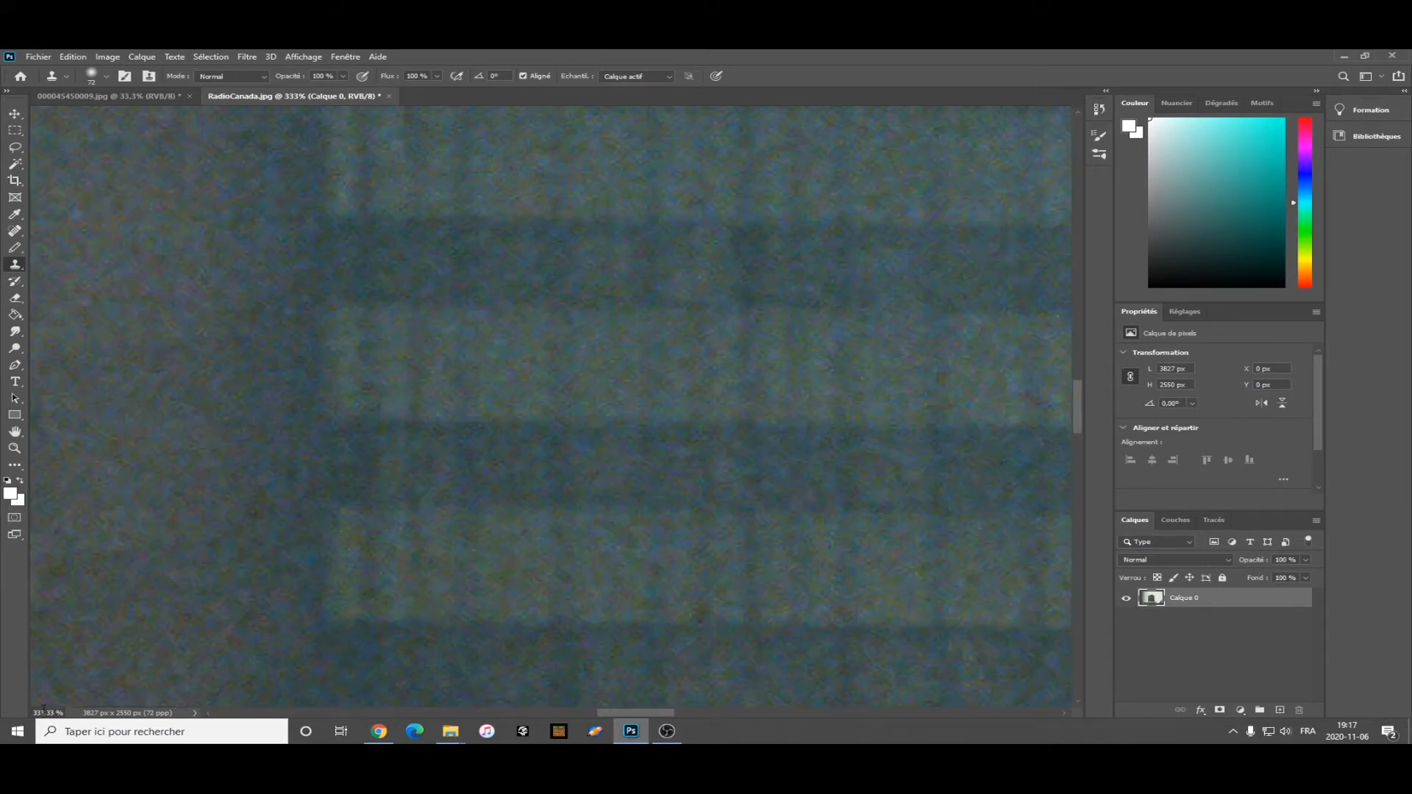
mouse_move(1079, 399)
mouse_down()
mouse_move(1077, 221)
mouse_move(1076, 341)
mouse_up()
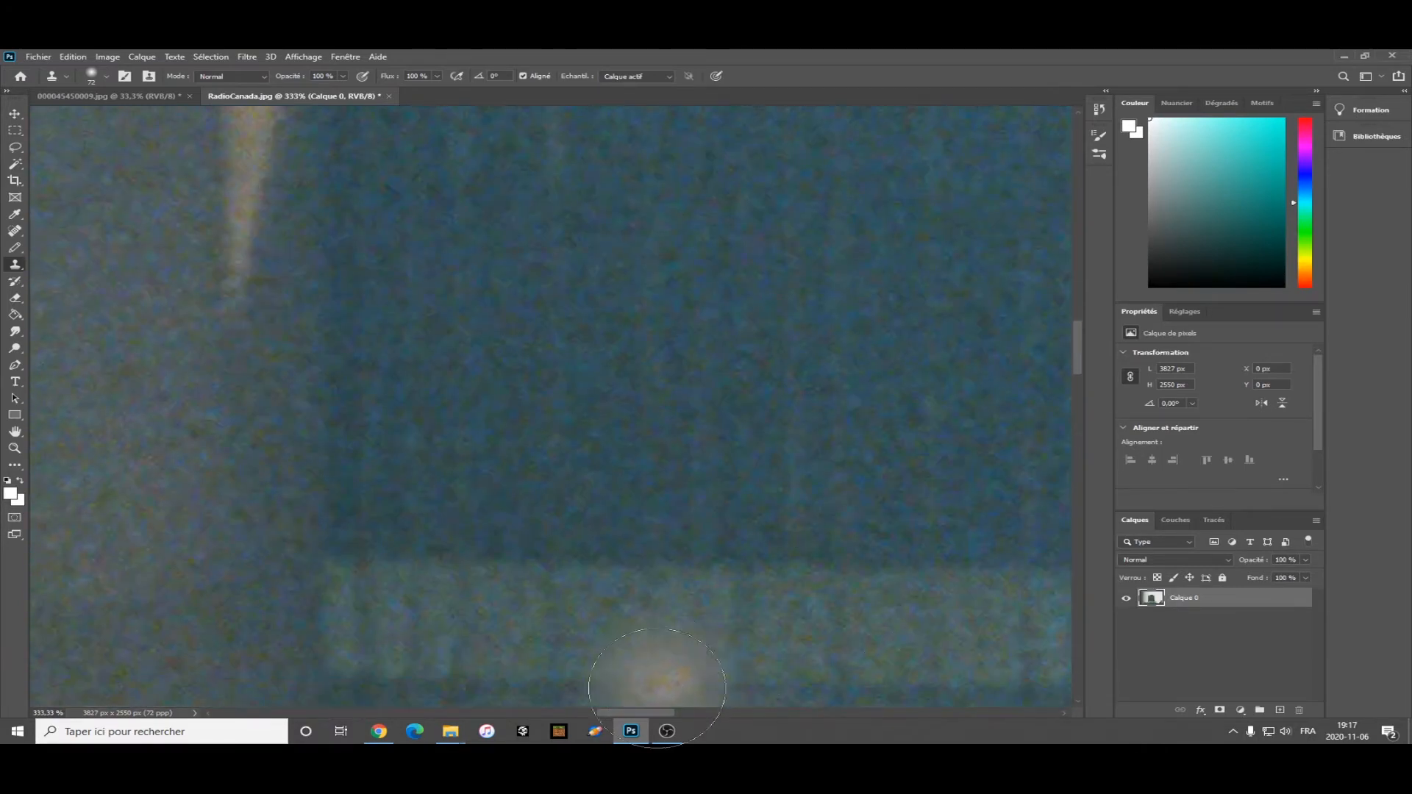
drag(632, 712, 571, 712)
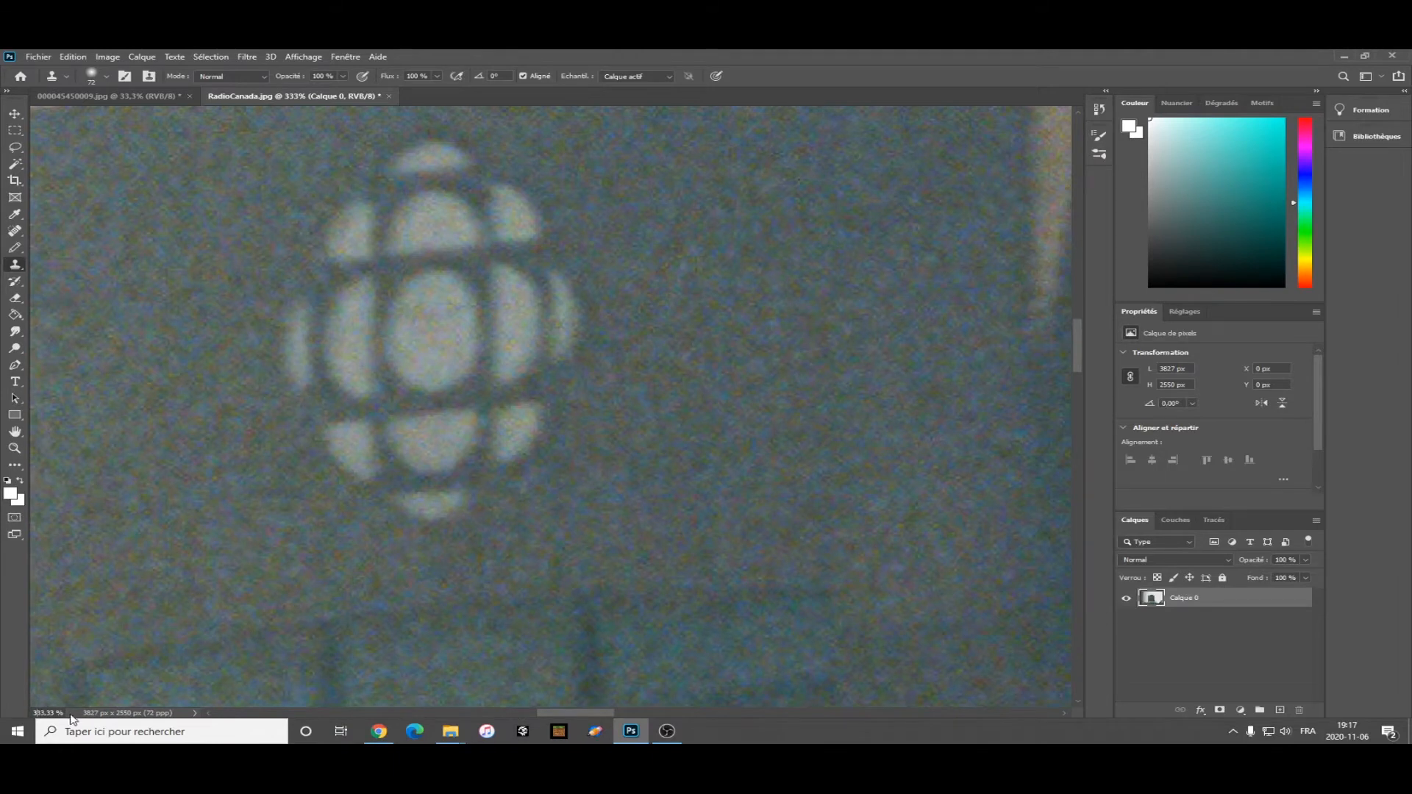
text(2)
key(Return)
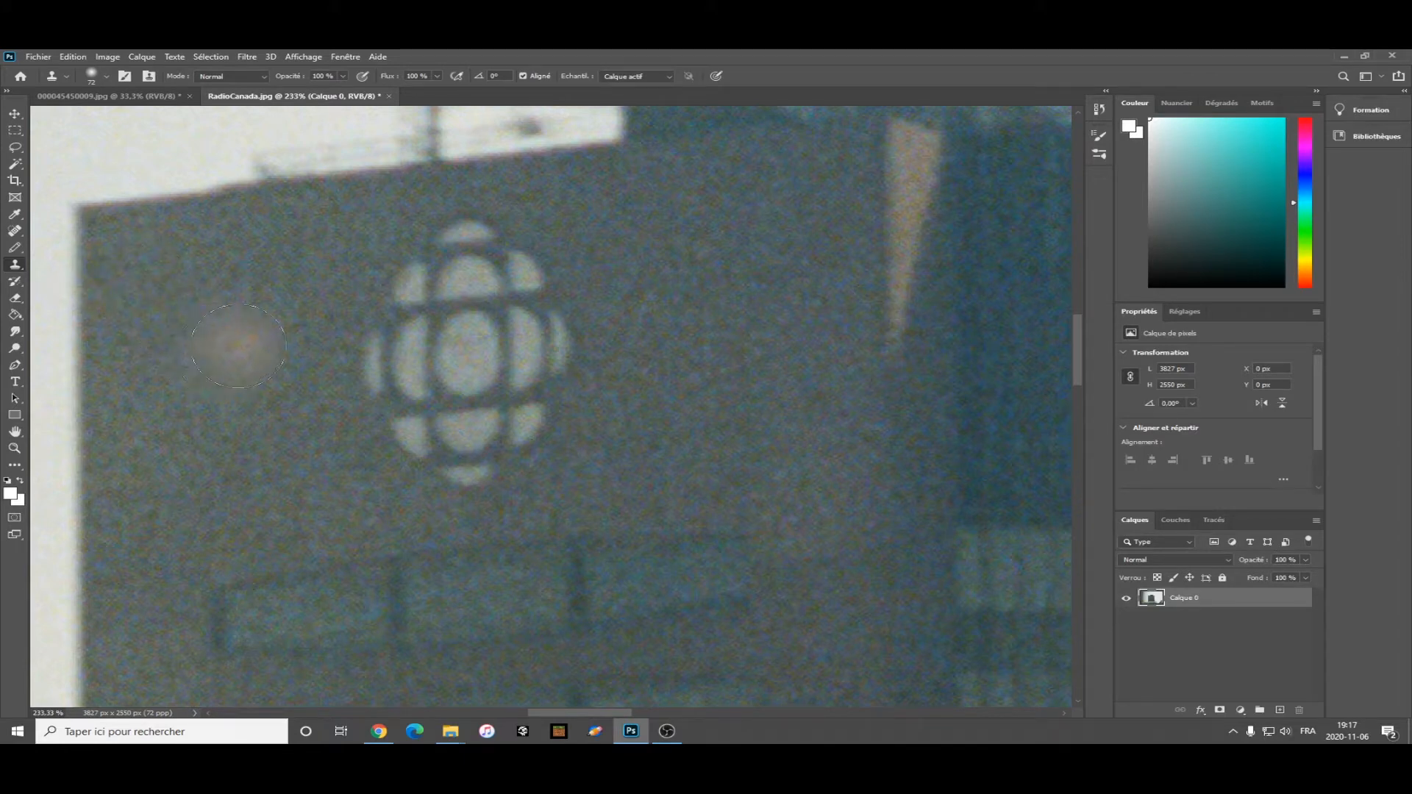
alt+click(248, 340)
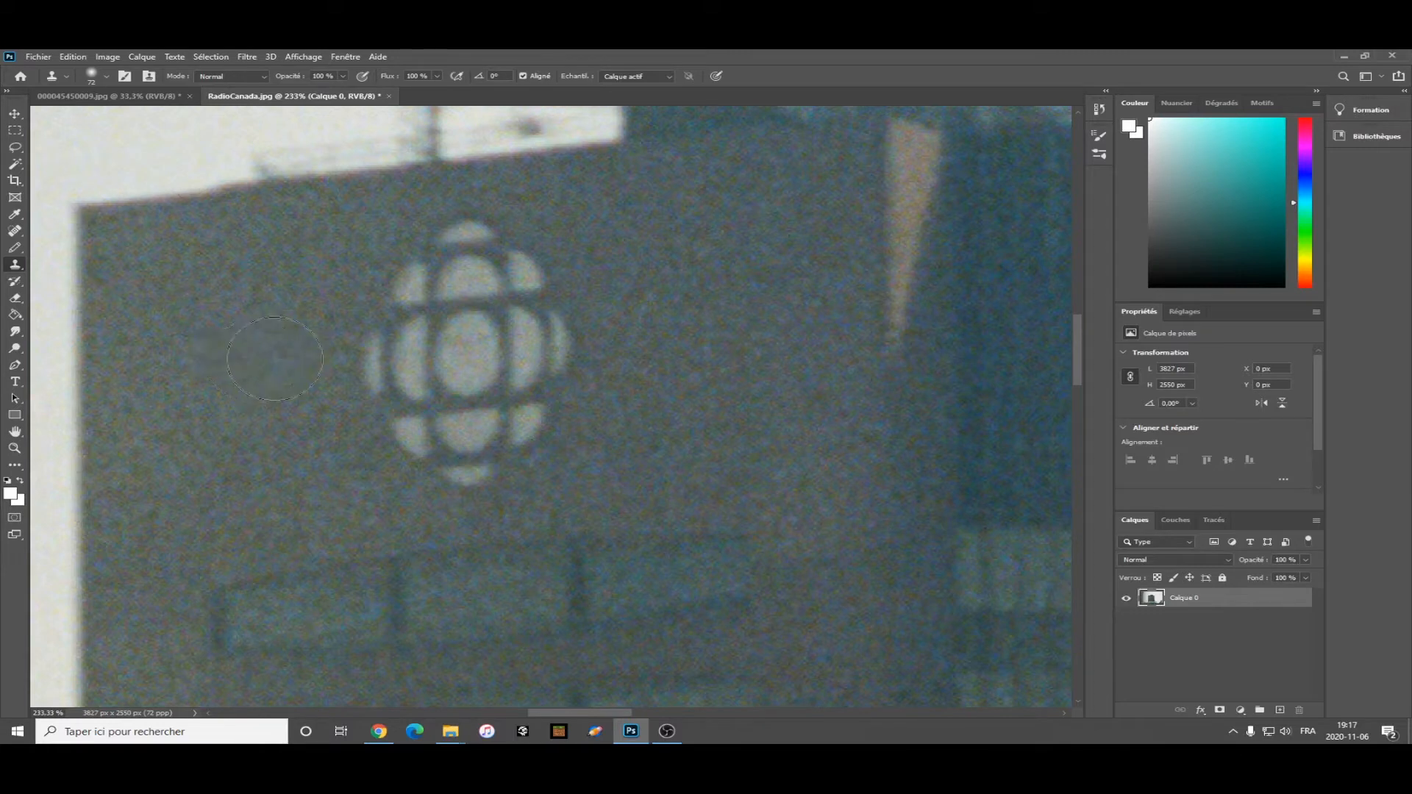
mouse_move(312, 358)
mouse_down()
mouse_move(443, 331)
mouse_move(416, 321)
mouse_move(429, 280)
mouse_up()
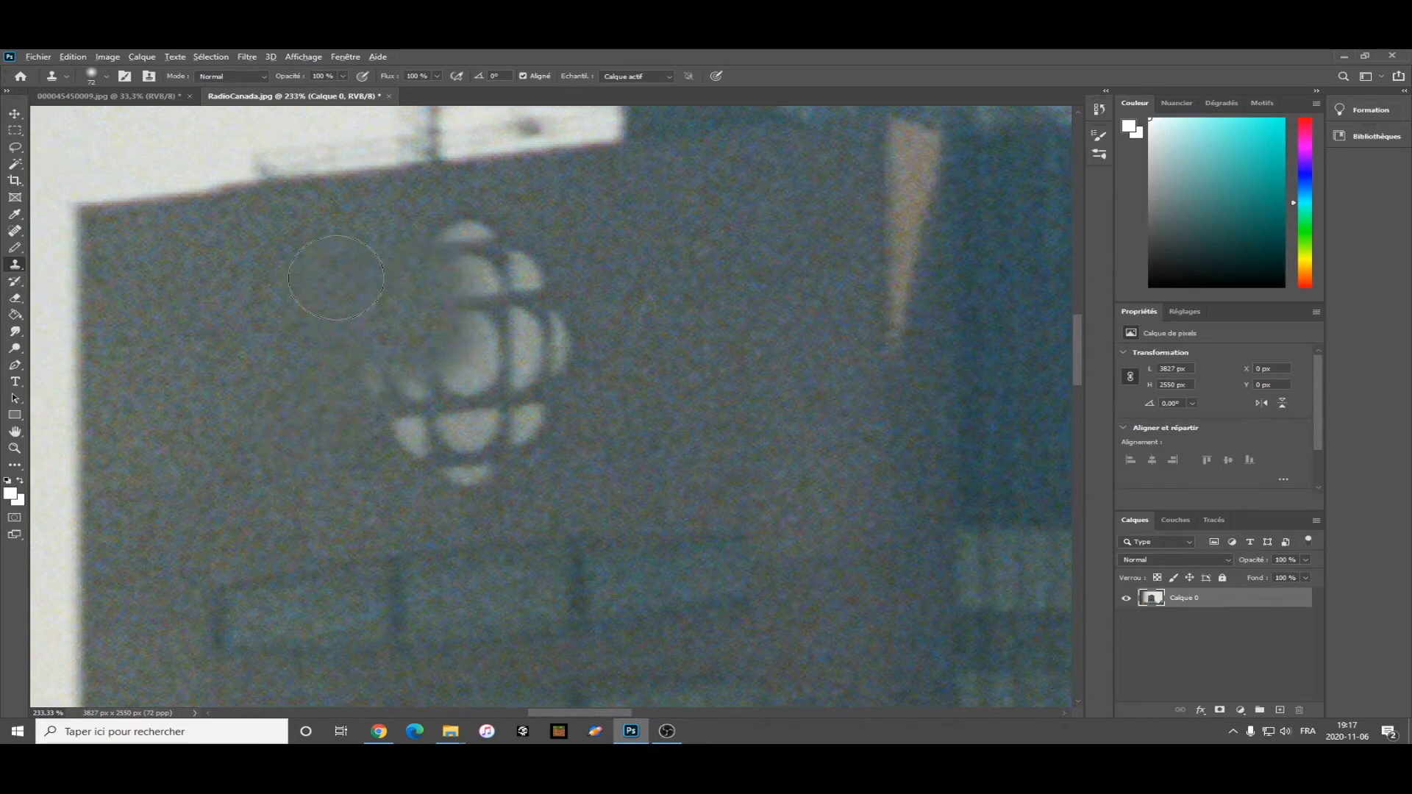
Continue cloning wall texture over the upper segments of the left logo.
drag(453, 265, 466, 236)
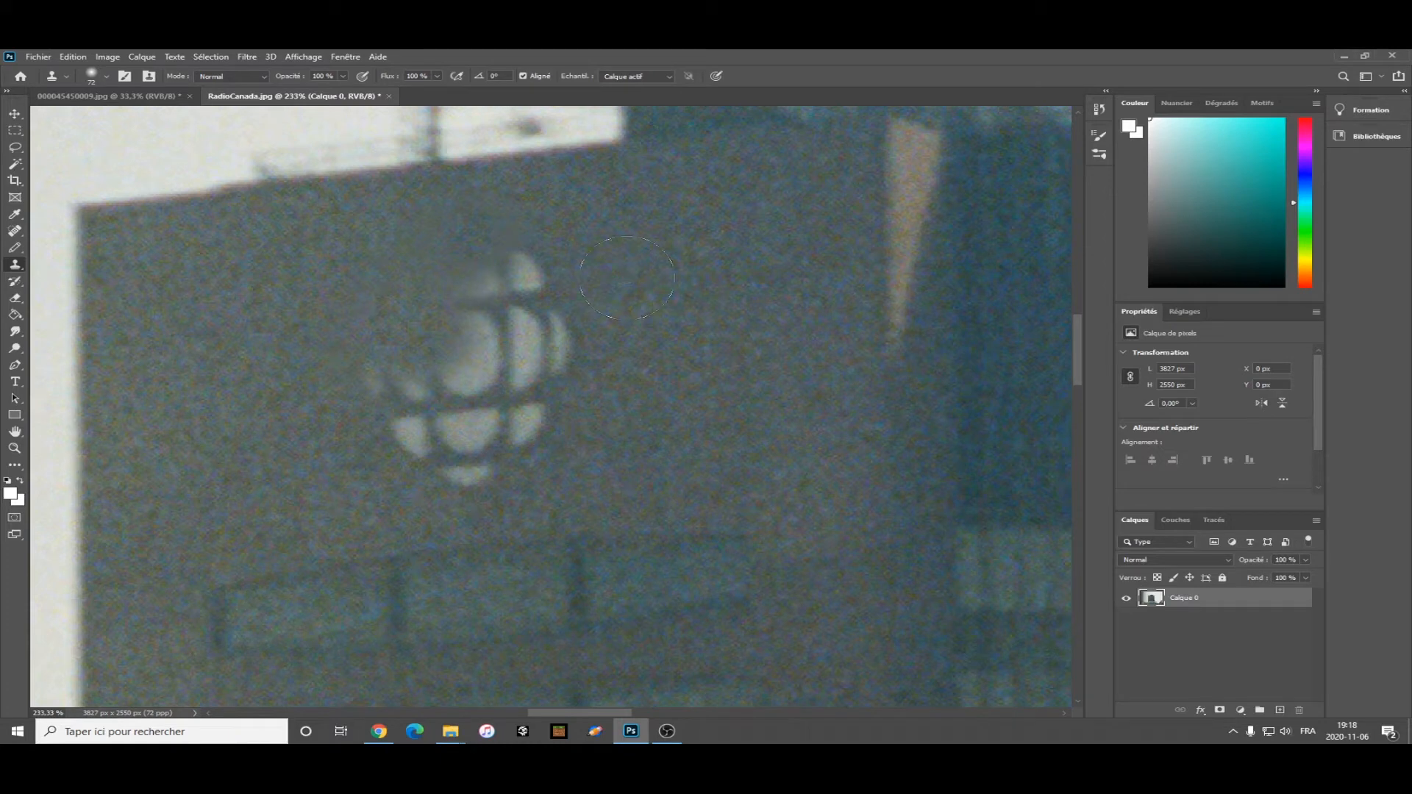
click(536, 277)
drag(509, 282, 397, 325)
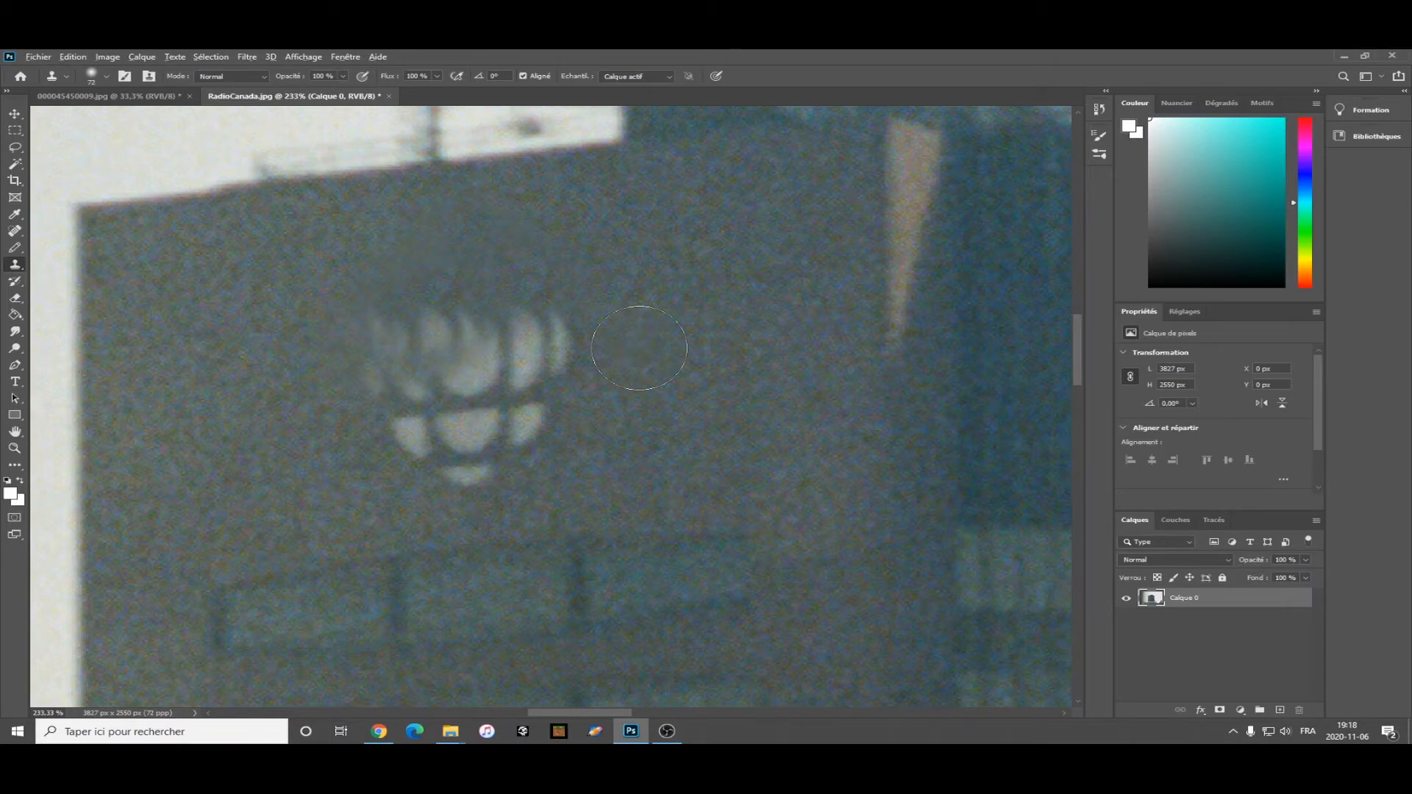
drag(548, 353, 525, 315)
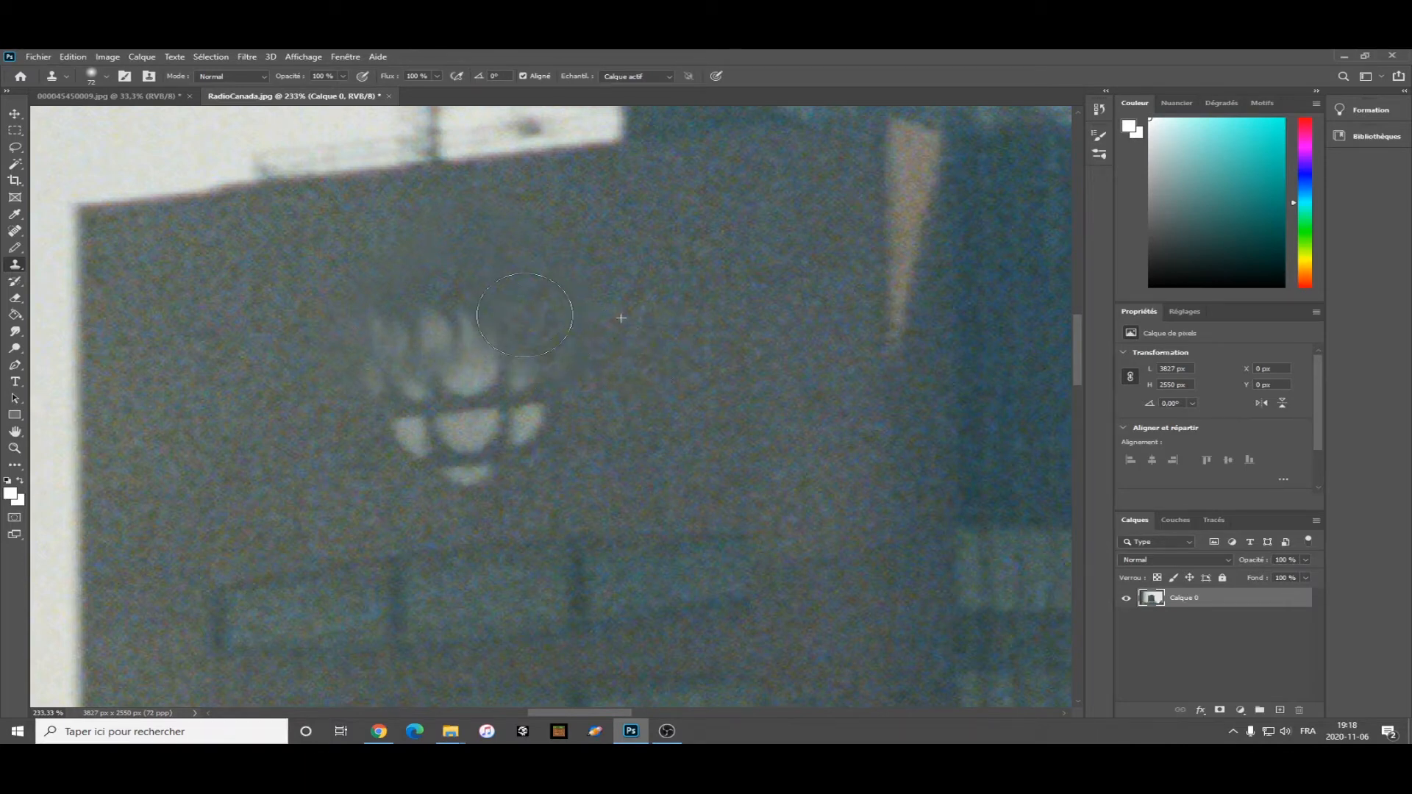
drag(556, 378, 506, 356)
alt+click(651, 359)
click(481, 302)
alt+click(577, 346)
click(472, 338)
alt+click(627, 333)
click(465, 344)
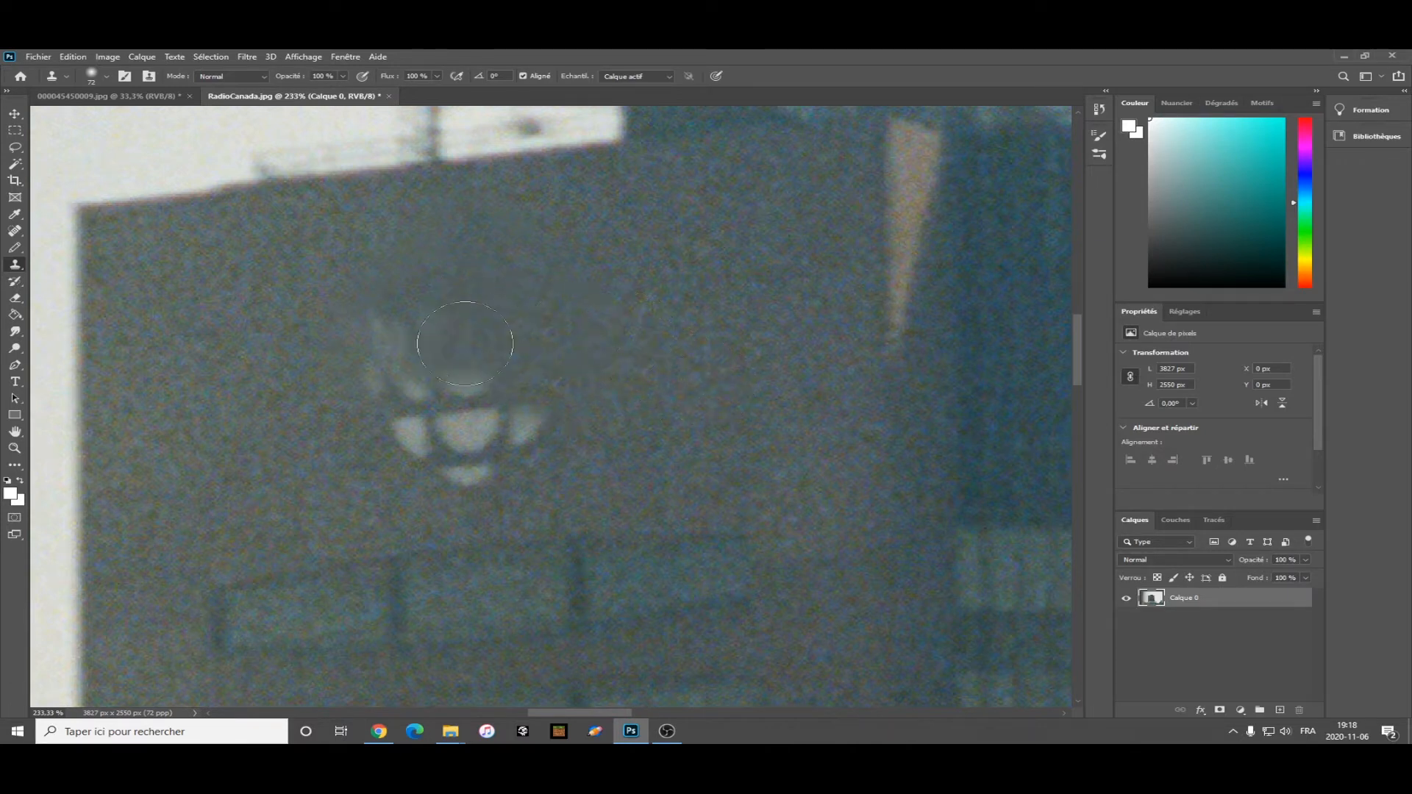
alt+click(628, 349)
click(513, 416)
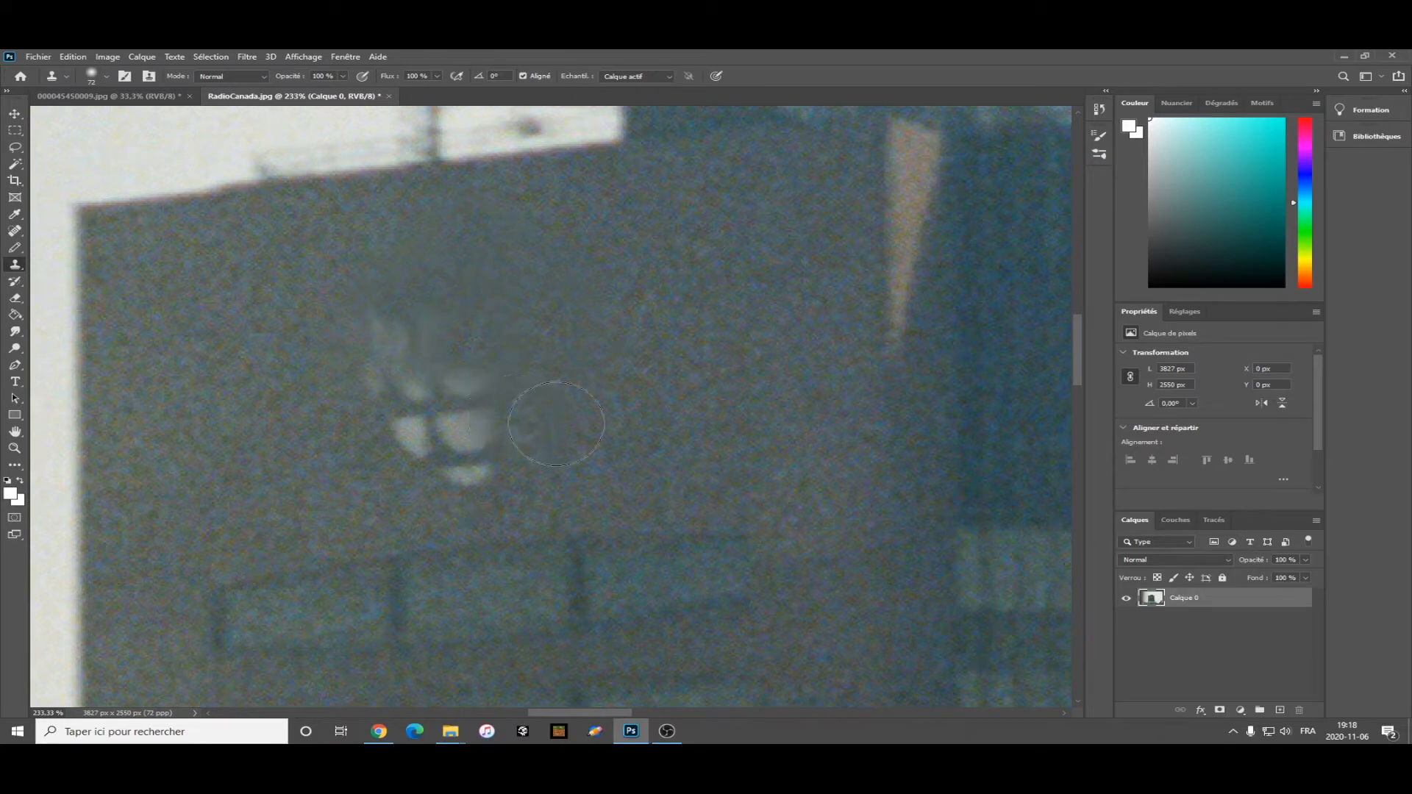
Clone wall texture over the lower segments of the left logo.
alt+click(651, 410)
click(483, 466)
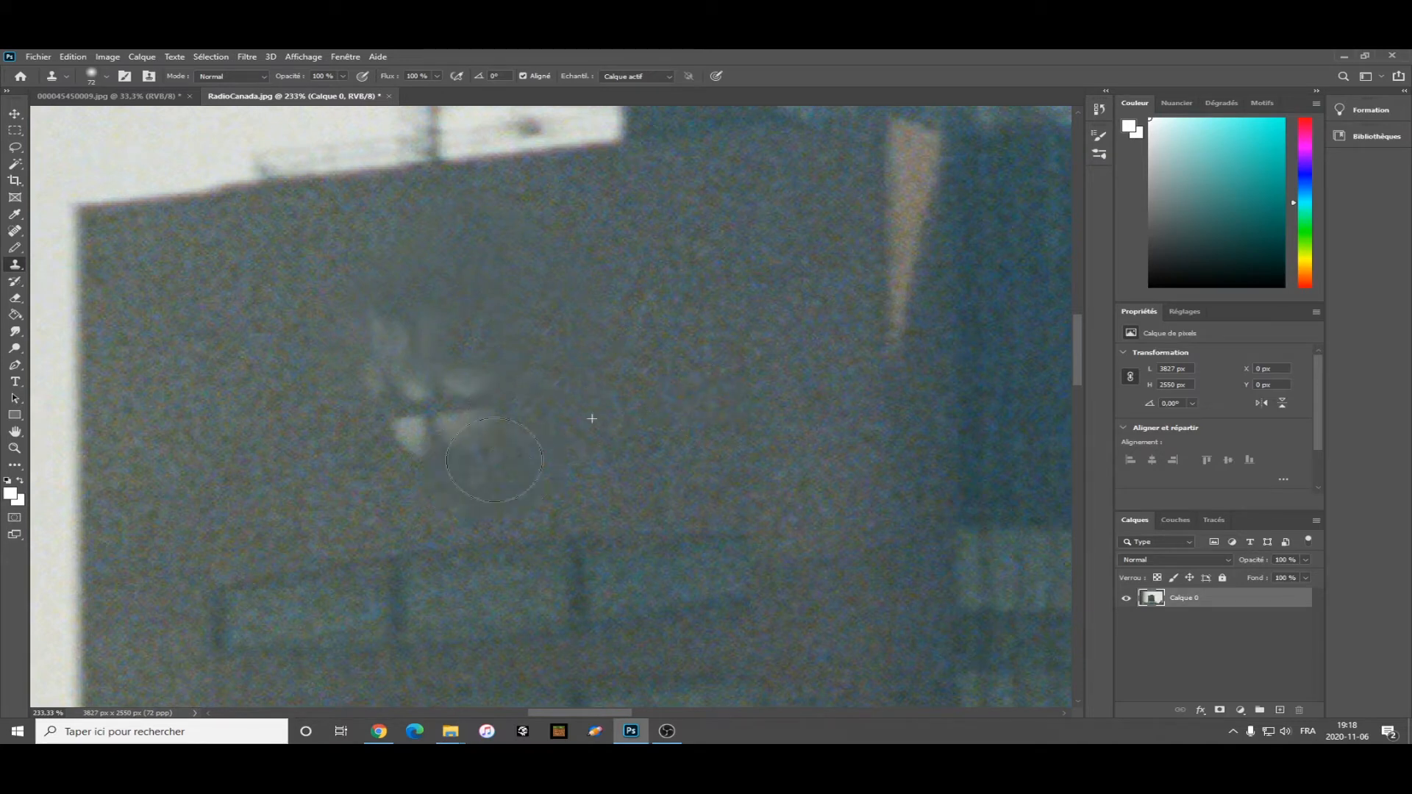
alt+click(634, 448)
drag(474, 458, 447, 436)
click(433, 440)
alt+click(664, 457)
click(464, 383)
alt+click(691, 374)
drag(593, 401, 589, 306)
alt+click(680, 344)
click(444, 341)
click(728, 368)
Undo the last clone stroke and clone over the remaining traces of the left logo.
key(ctrl+z)
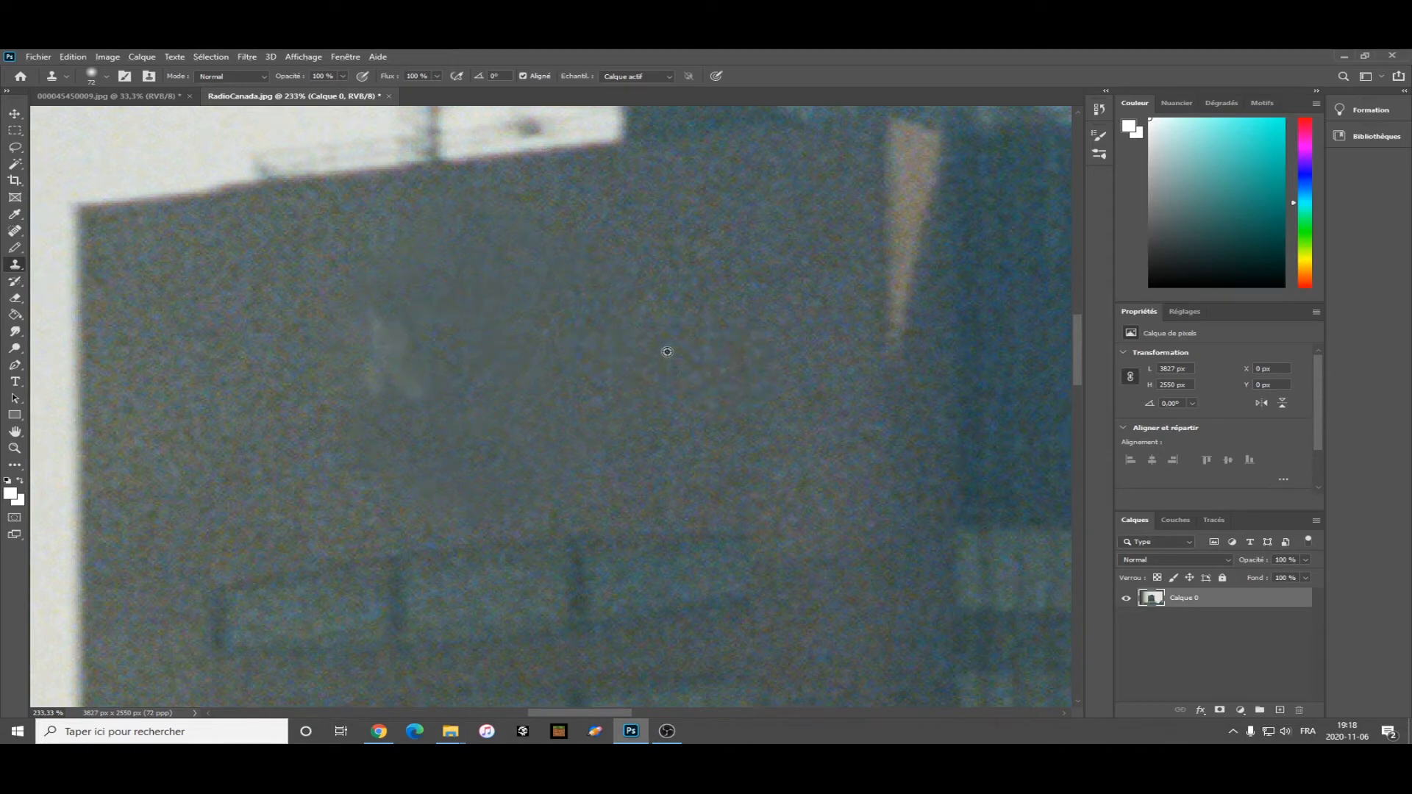
click(408, 381)
click(386, 331)
alt+click(263, 357)
mouse_move(357, 440)
mouse_down()
mouse_move(450, 411)
mouse_move(453, 396)
mouse_up()
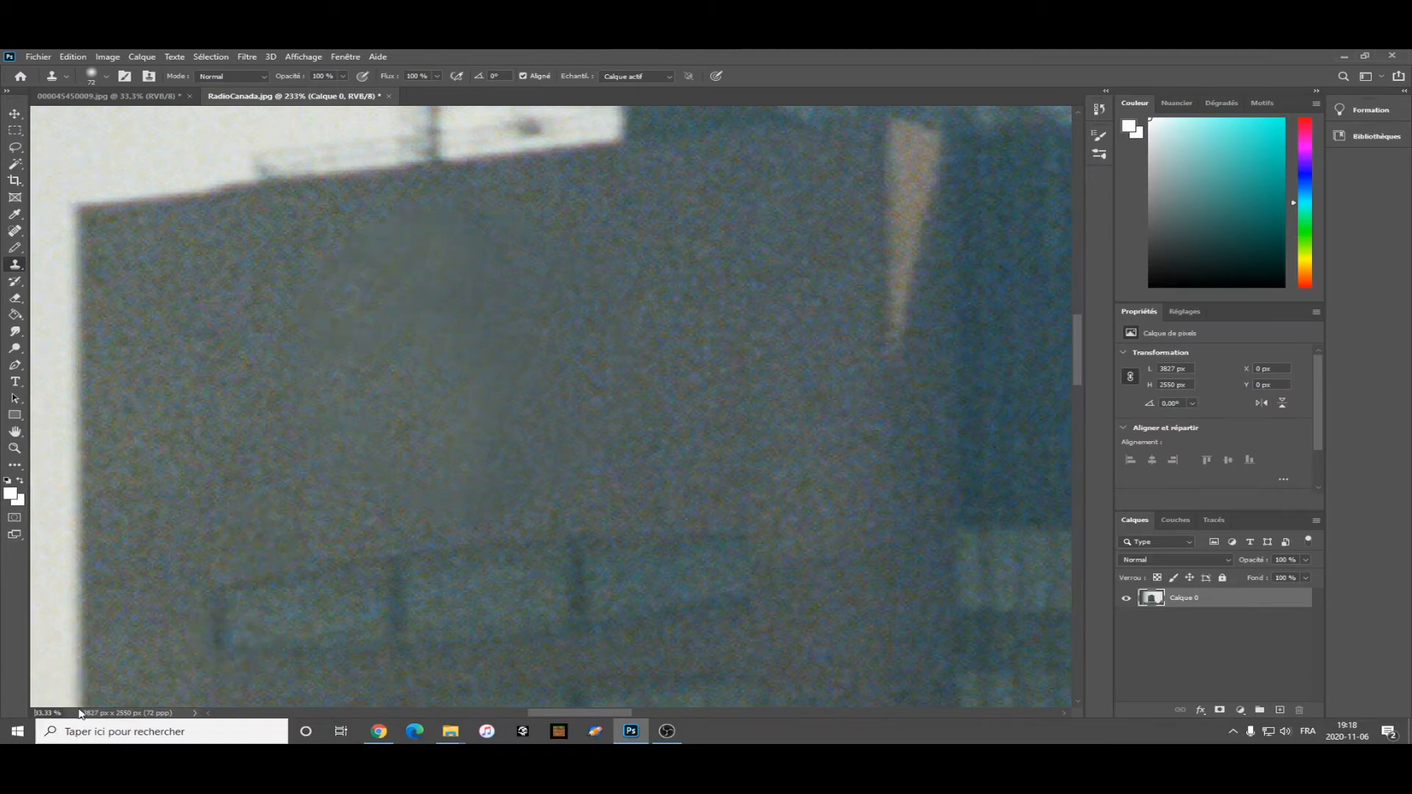
key(Return)
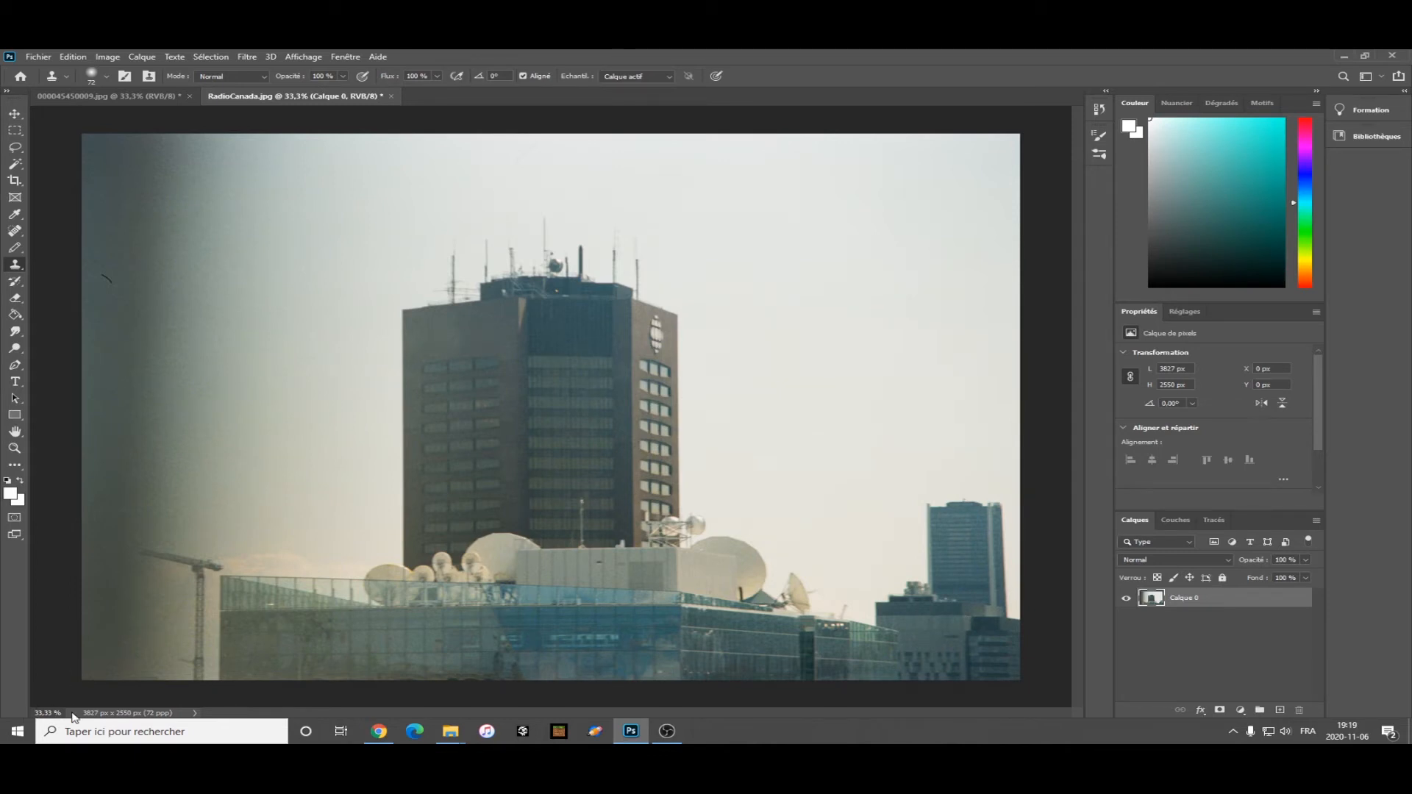
Sample the wall and clone it over the second Radio-Canada logo on the tower's right face.
text(2)
key(Return)
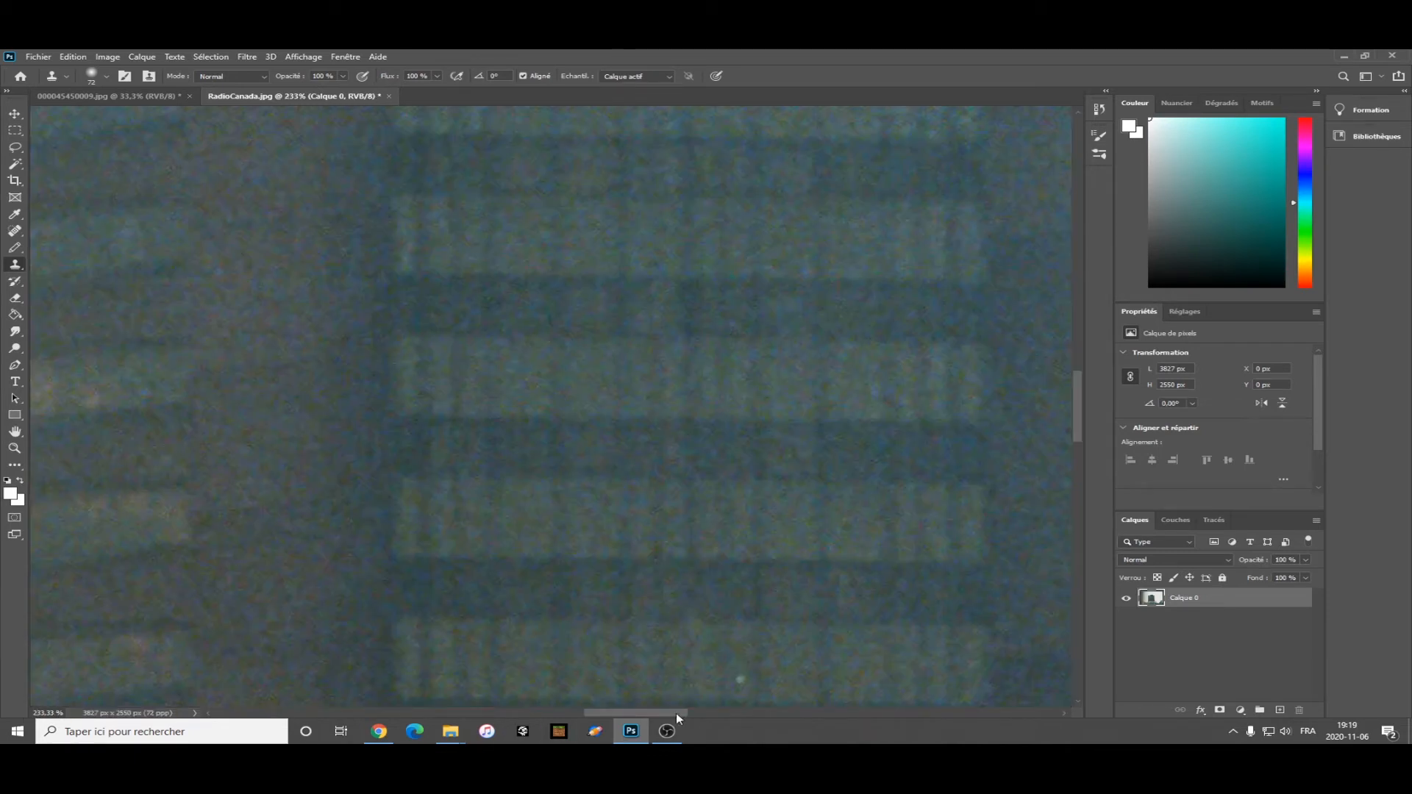
drag(663, 715, 736, 712)
scroll(595, 473, up, 10)
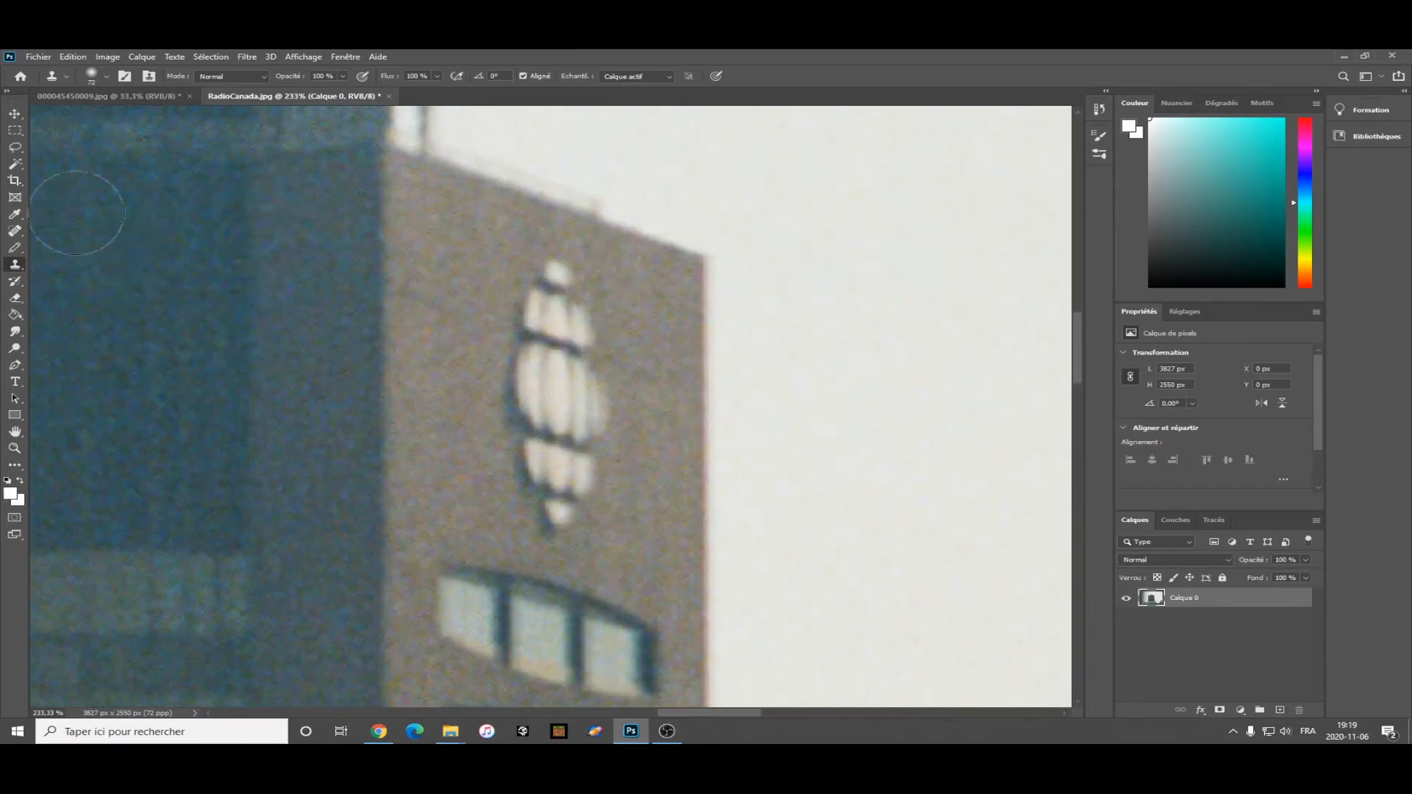
alt+click(463, 259)
mouse_move(549, 269)
mouse_down()
mouse_move(584, 316)
mouse_move(465, 272)
mouse_move(522, 340)
mouse_move(535, 316)
mouse_move(566, 354)
mouse_move(535, 365)
mouse_move(531, 407)
mouse_move(596, 399)
mouse_move(602, 337)
mouse_move(612, 409)
mouse_move(572, 473)
mouse_move(512, 310)
mouse_move(482, 366)
mouse_move(567, 472)
mouse_up()
alt+click(463, 271)
alt+click(486, 285)
alt+click(504, 331)
mouse_move(503, 354)
mouse_down()
mouse_move(502, 285)
mouse_move(551, 300)
mouse_up()
alt+click(459, 484)
click(434, 403)
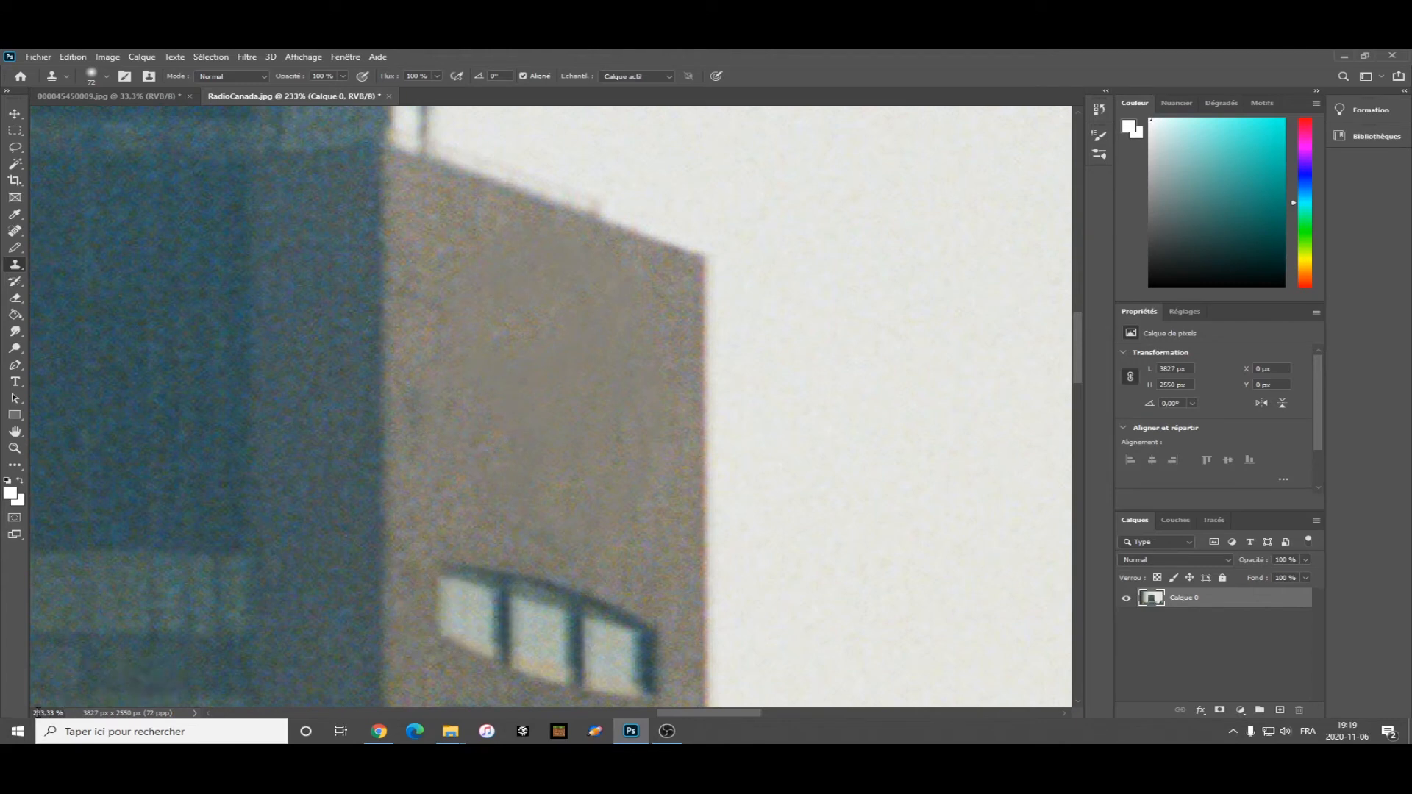
key(BackSpace)
key(Return)
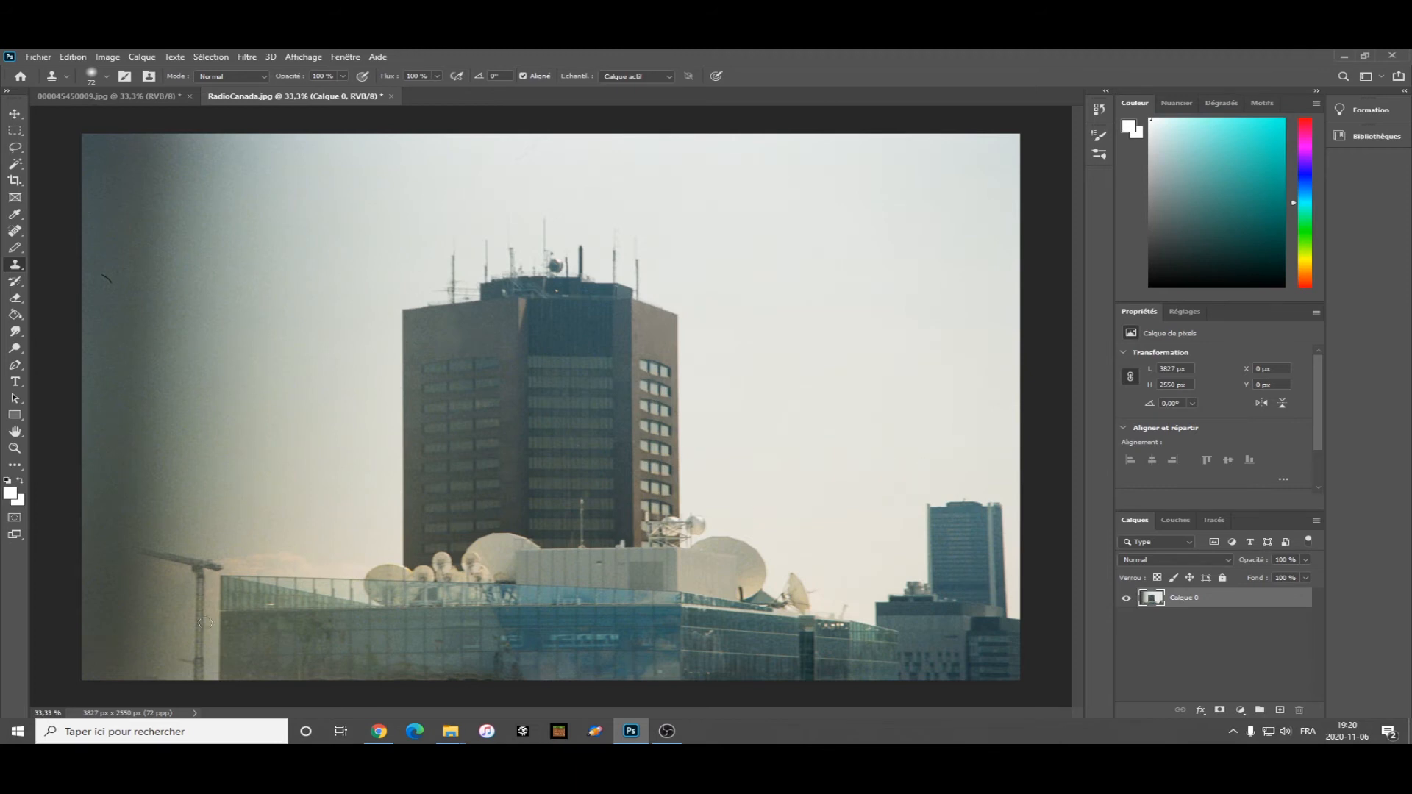
Set the Clone Stamp brush size to 367 px for working on the distant tower at right.
click(72, 713)
text(4)
key(Return)
drag(638, 713, 906, 713)
click(37, 713)
key(BackSpace)
text(2)
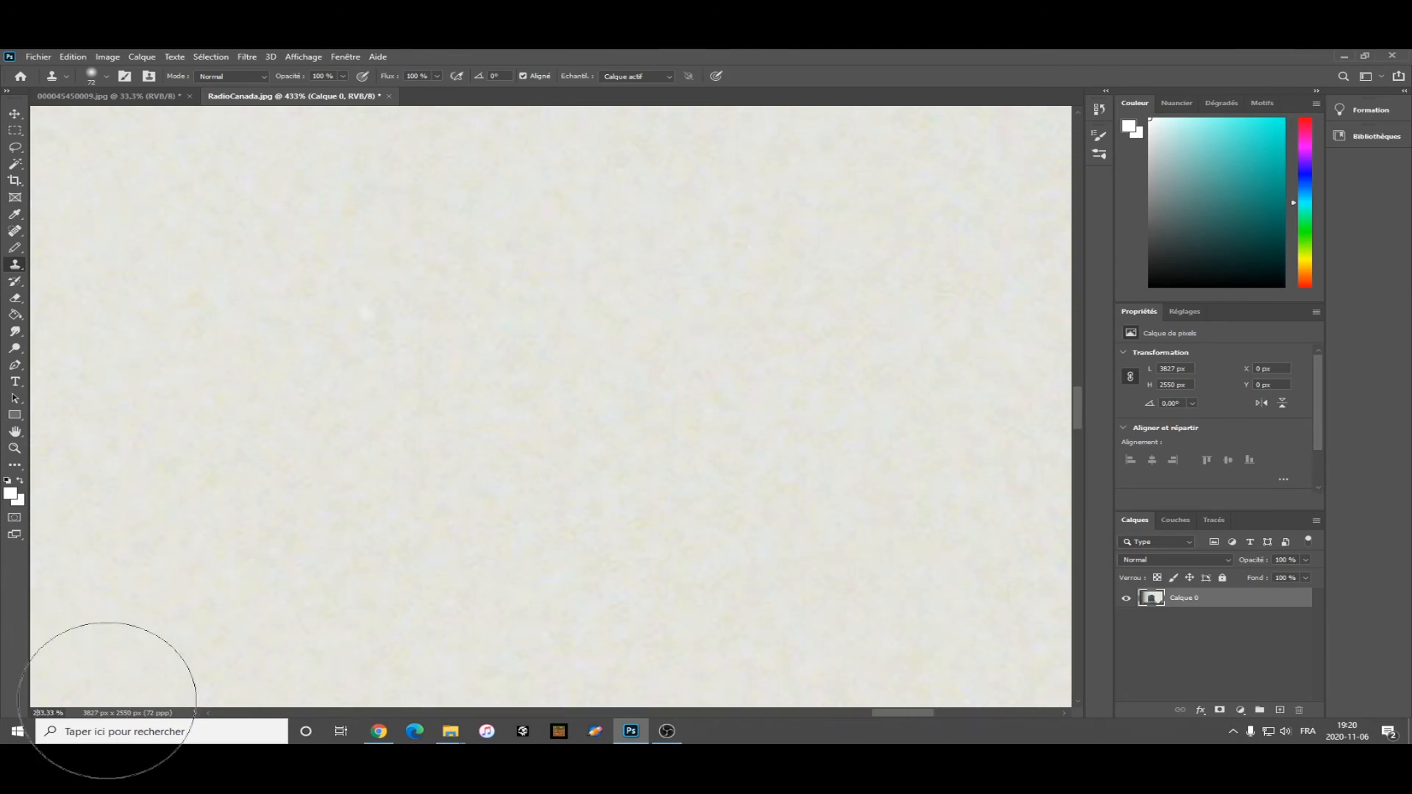
key(Return)
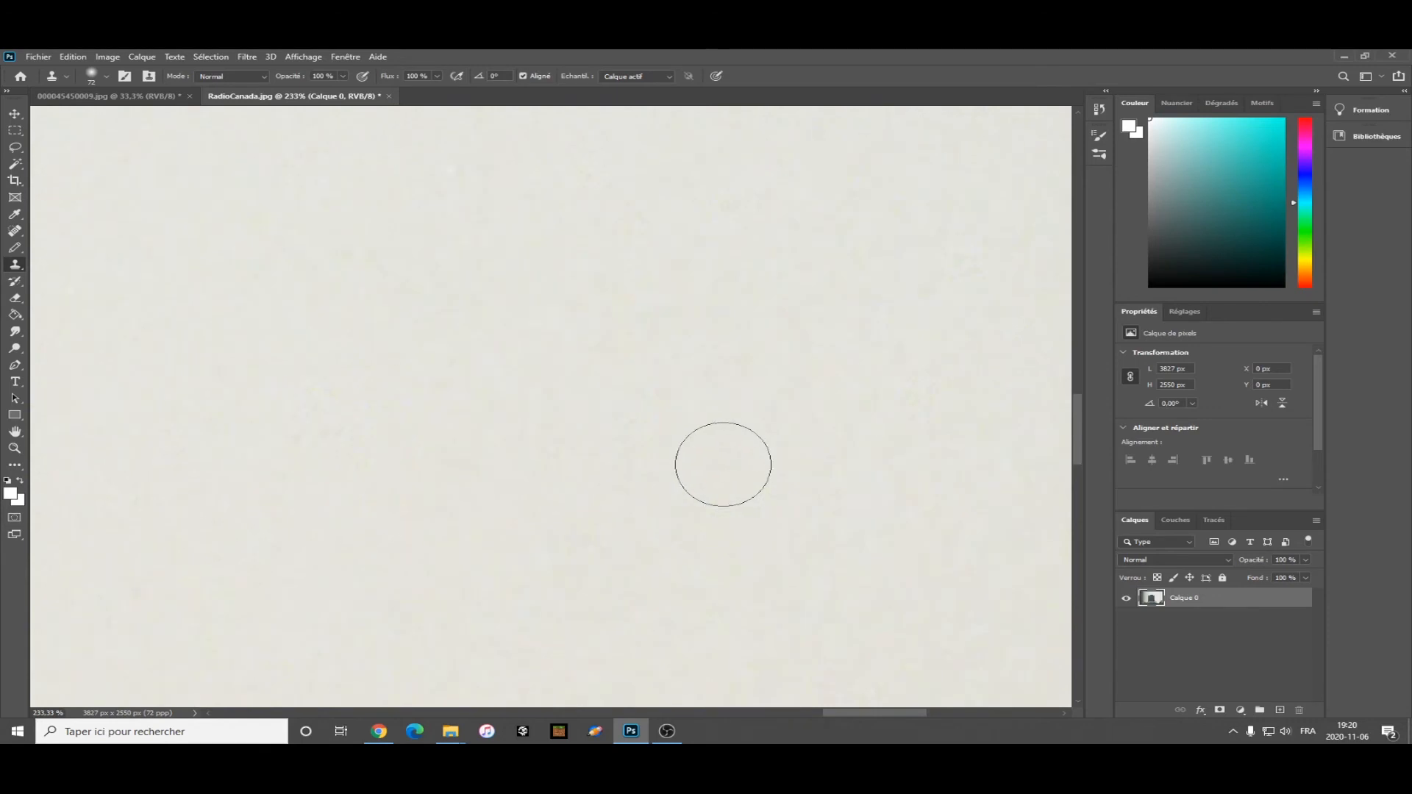
drag(1078, 426, 1088, 485)
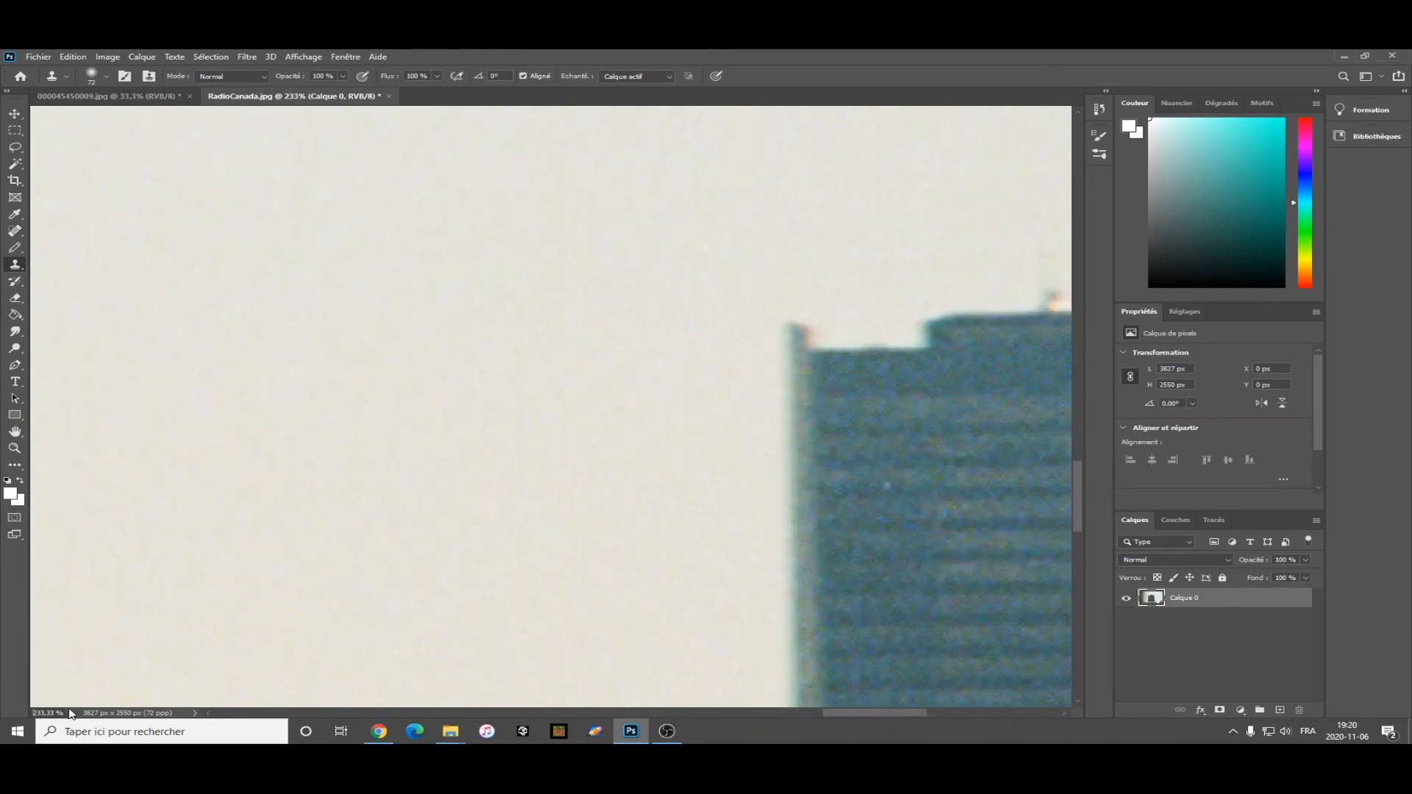
key(Return)
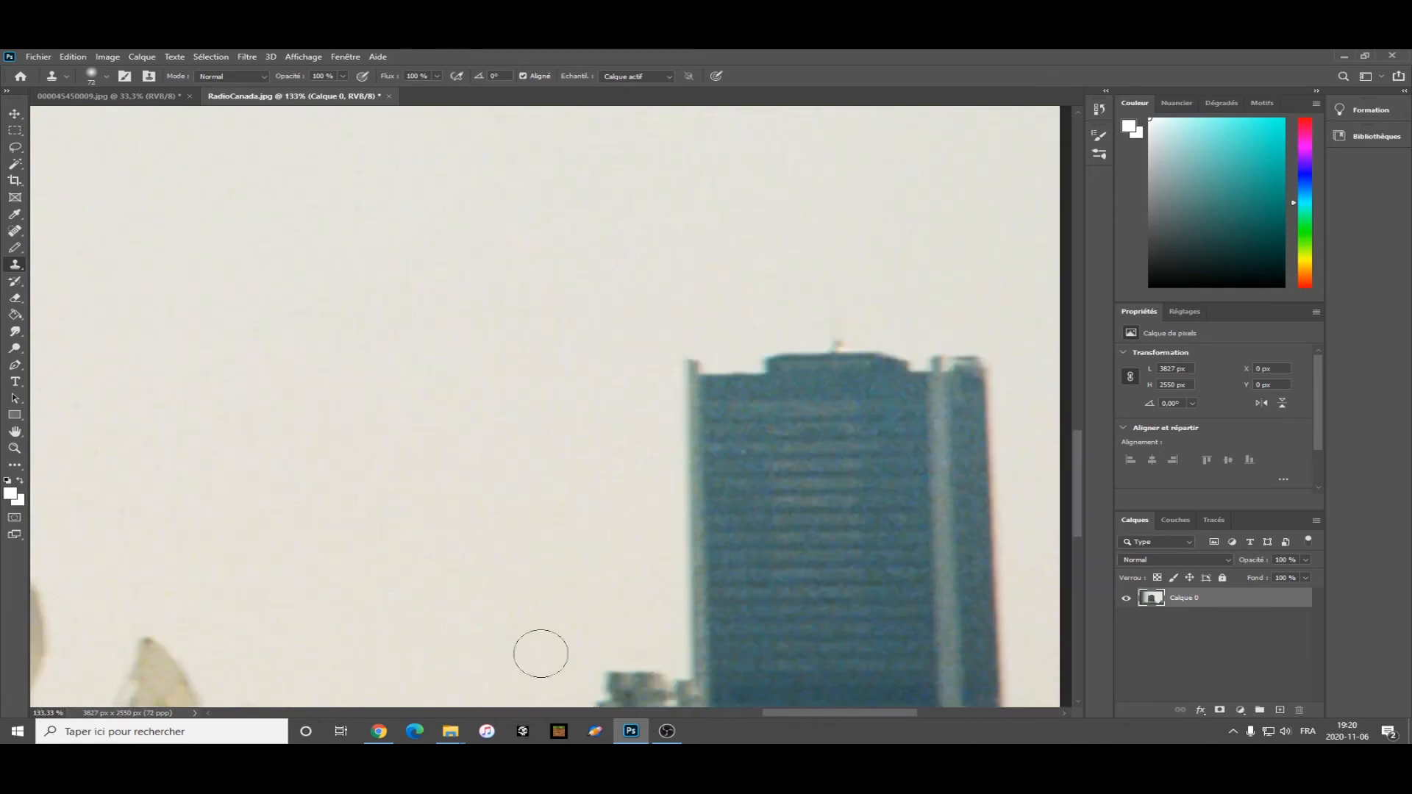
click(102, 76)
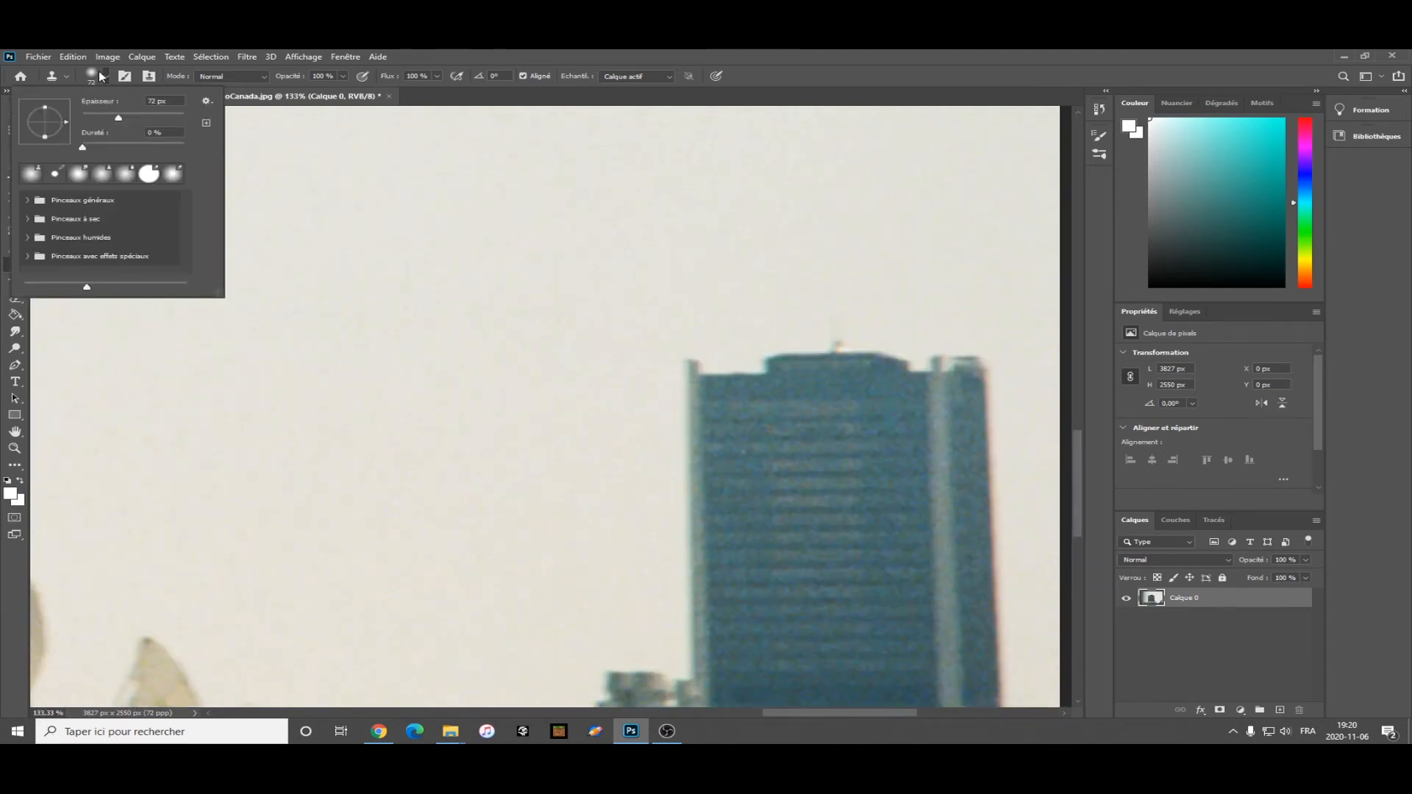
click(100, 76)
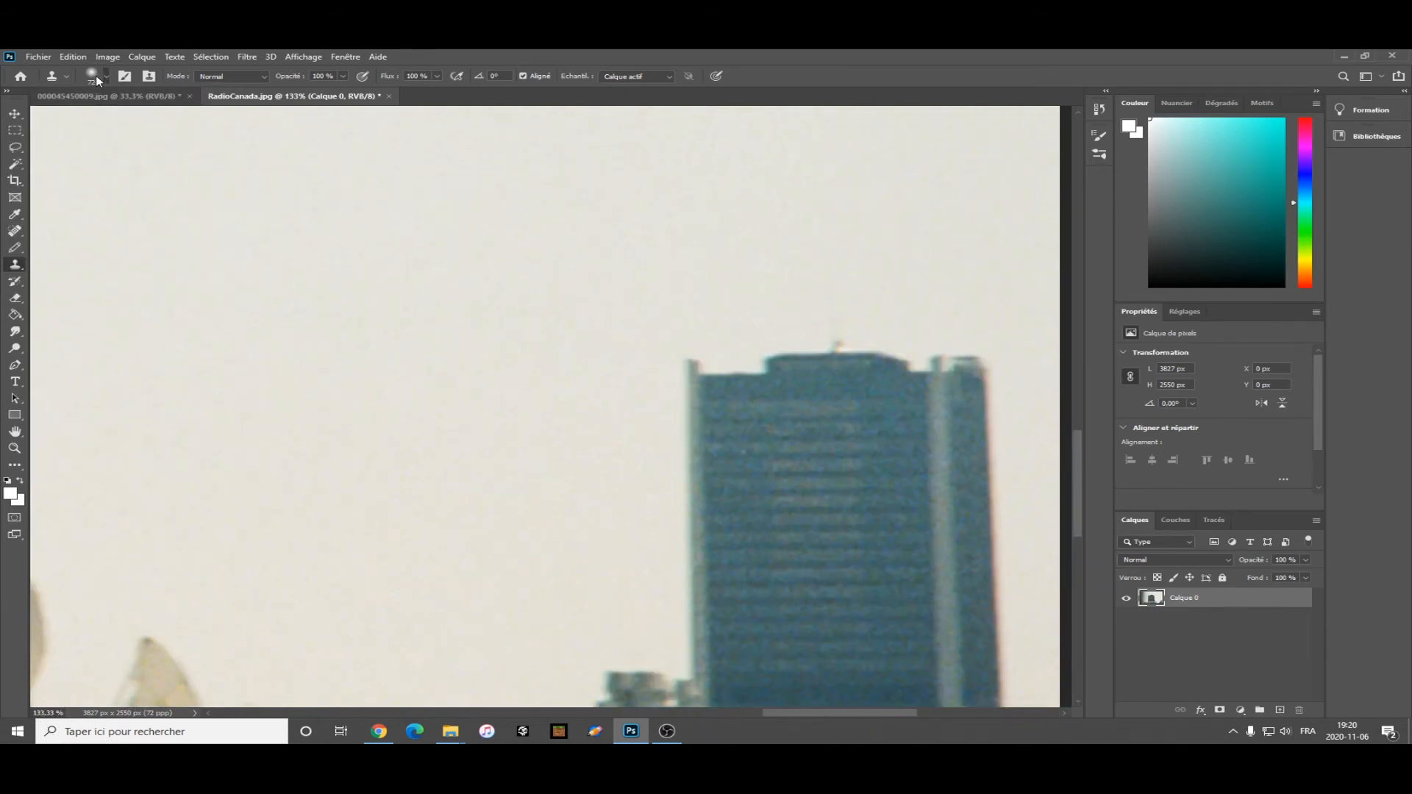
click(96, 75)
drag(120, 118, 172, 120)
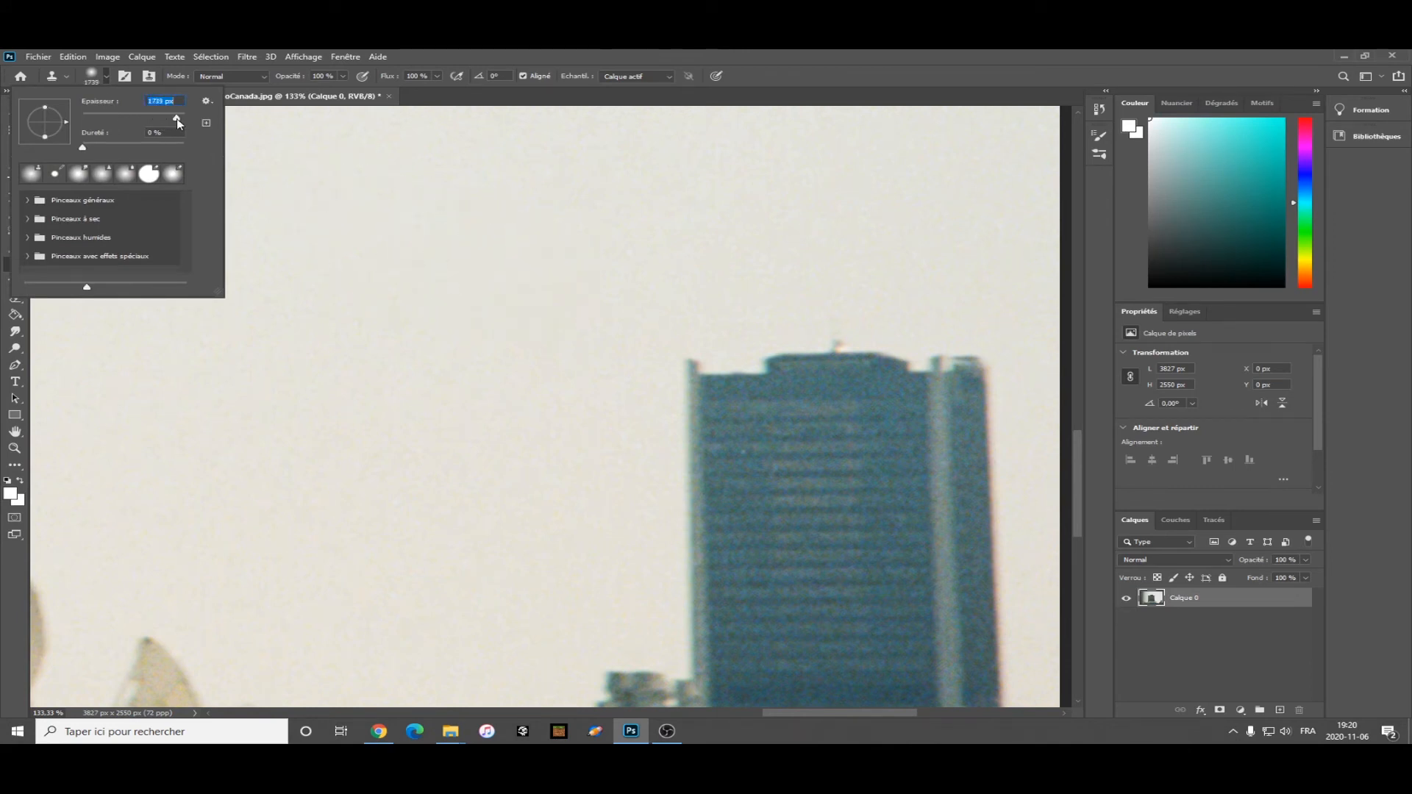
click(102, 76)
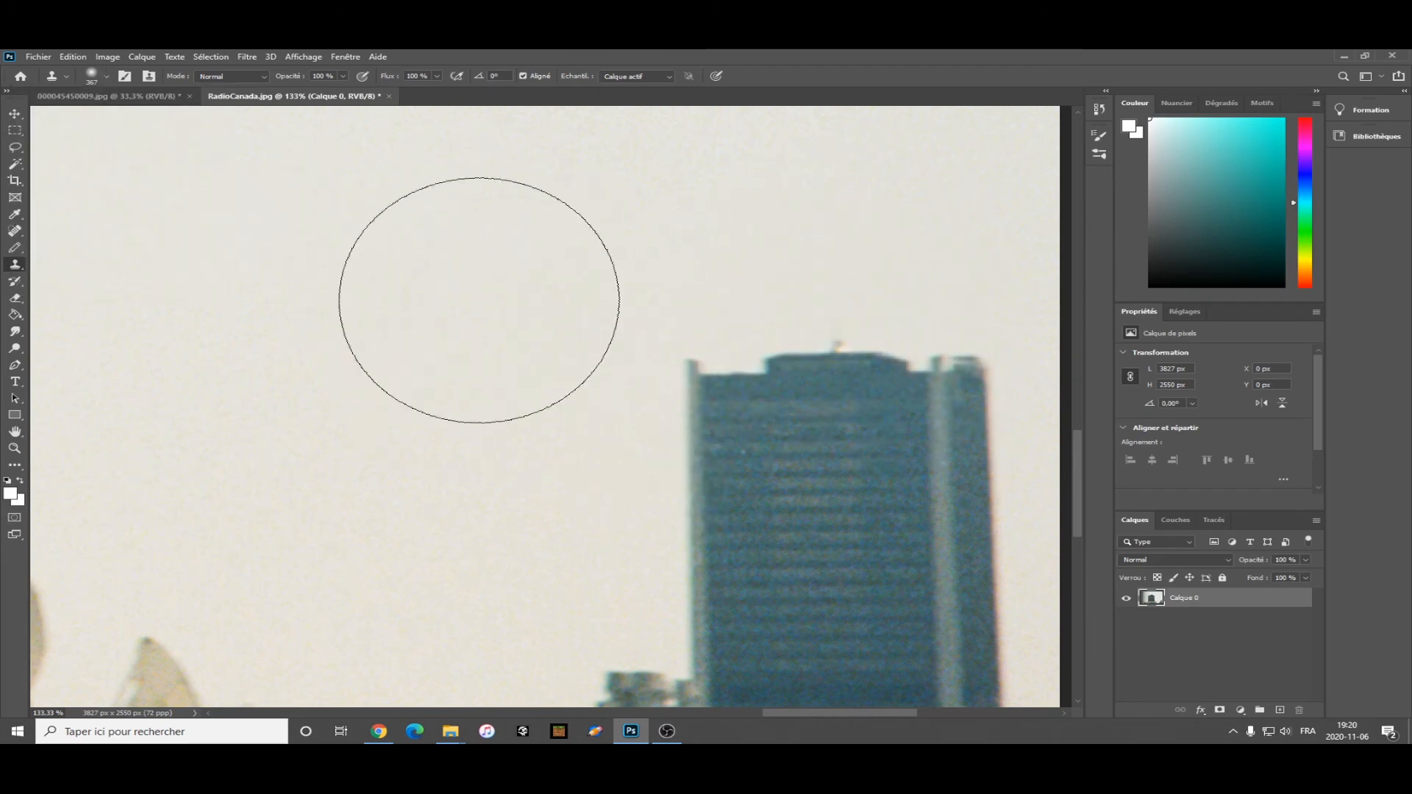
Sample the sky and clone it over the top of the right-hand tower, undoing the stray stroke on the satellite dish.
alt+click(478, 300)
mouse_move(655, 353)
mouse_down()
mouse_move(699, 391)
mouse_move(846, 381)
mouse_move(924, 426)
mouse_up()
scroll(675, 363, down, 4)
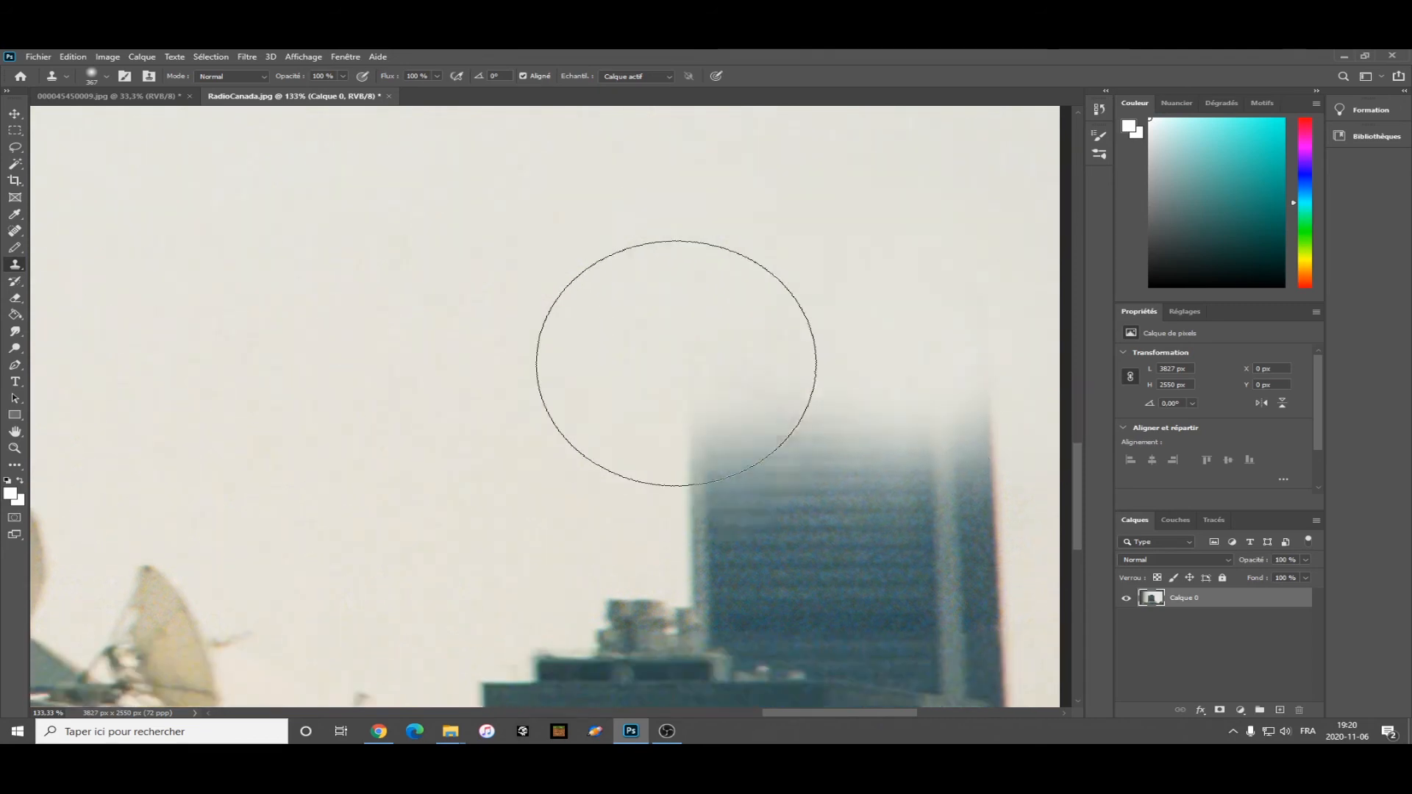
mouse_move(711, 328)
mouse_down()
mouse_move(925, 359)
mouse_move(972, 382)
mouse_up()
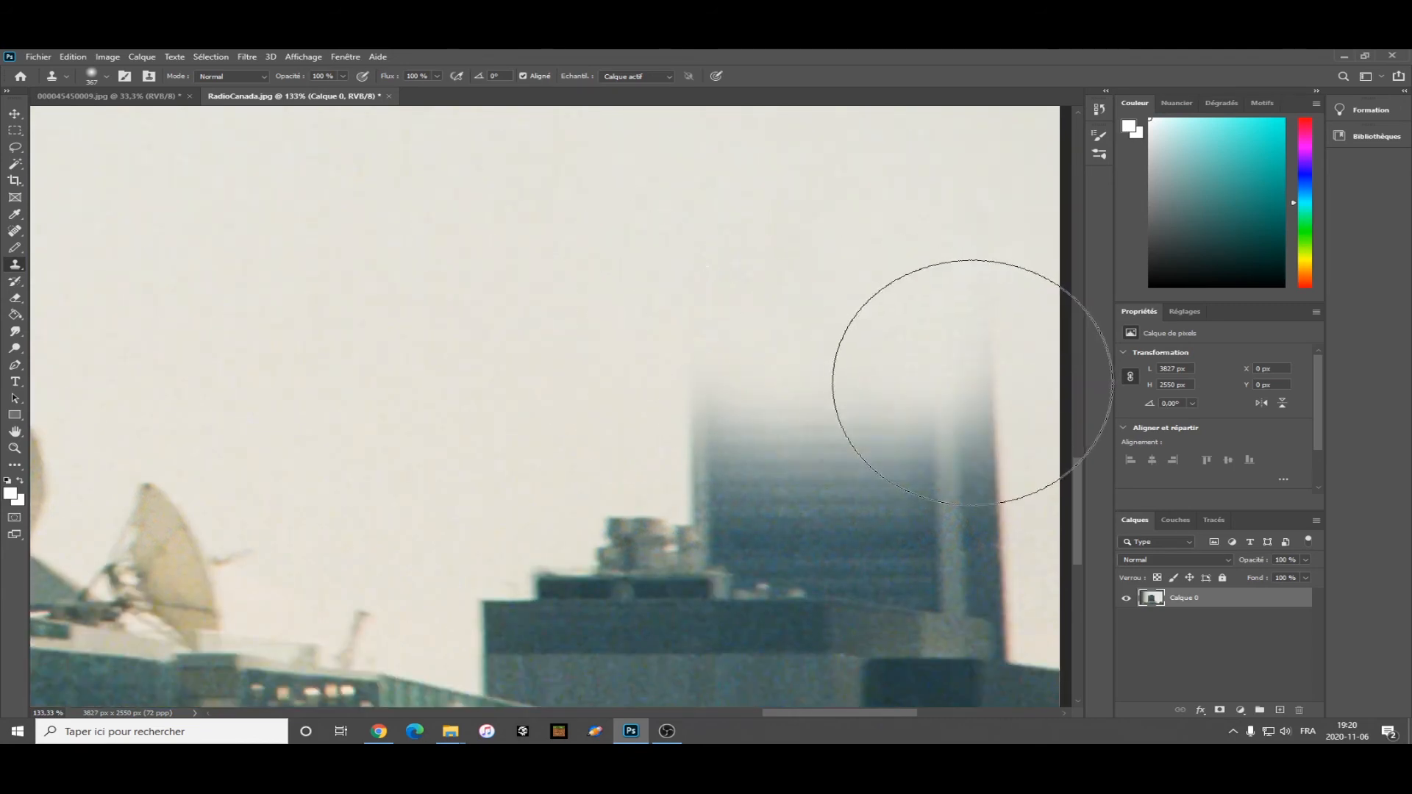
mouse_move(674, 362)
mouse_down()
mouse_move(870, 341)
mouse_move(952, 367)
mouse_up()
drag(147, 625, 123, 662)
key(ctrl+z)
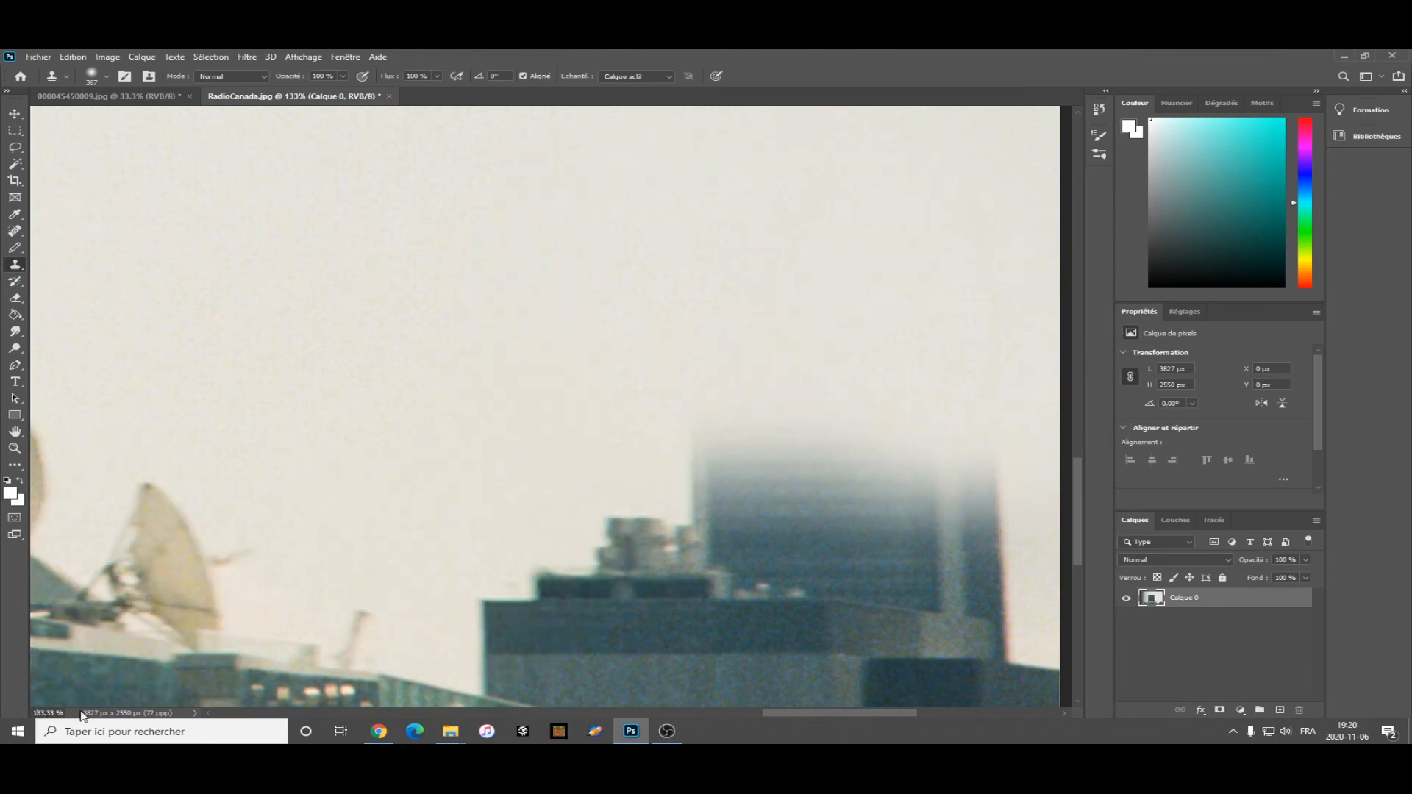
key(Return)
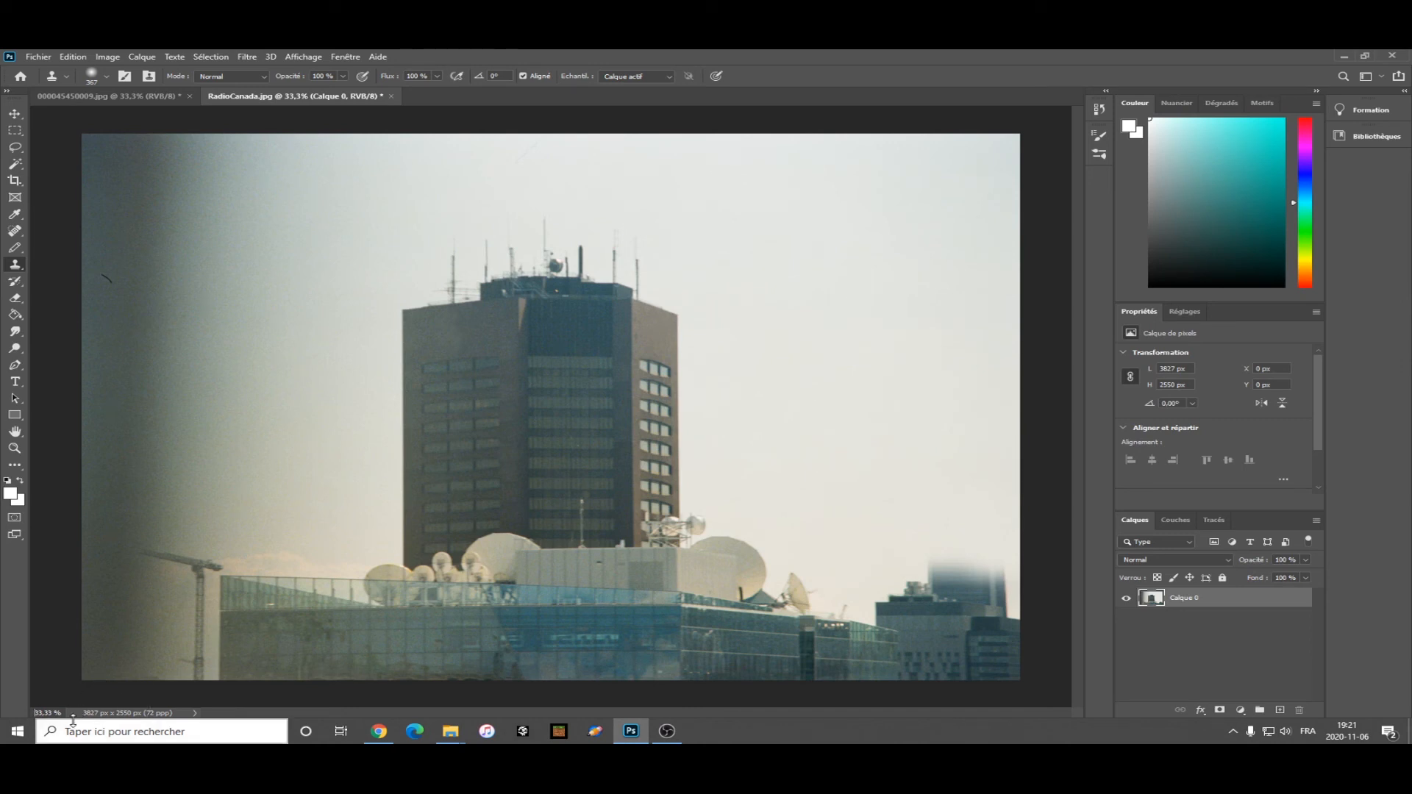
Inspect the edited tower facade up close, then return to the 33.33% full-image view.
text(2)
key(Return)
scroll(463, 498, up, 5)
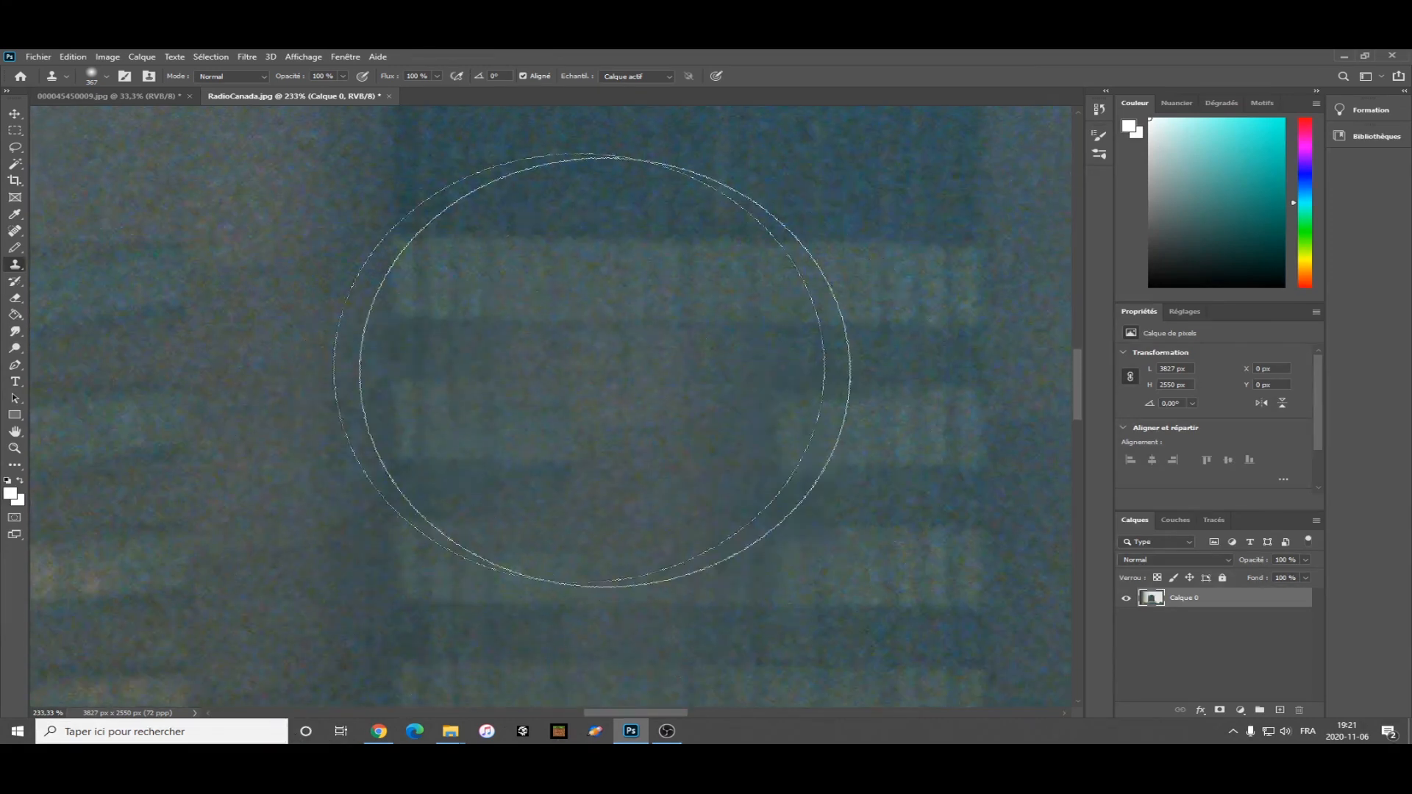
key(v)
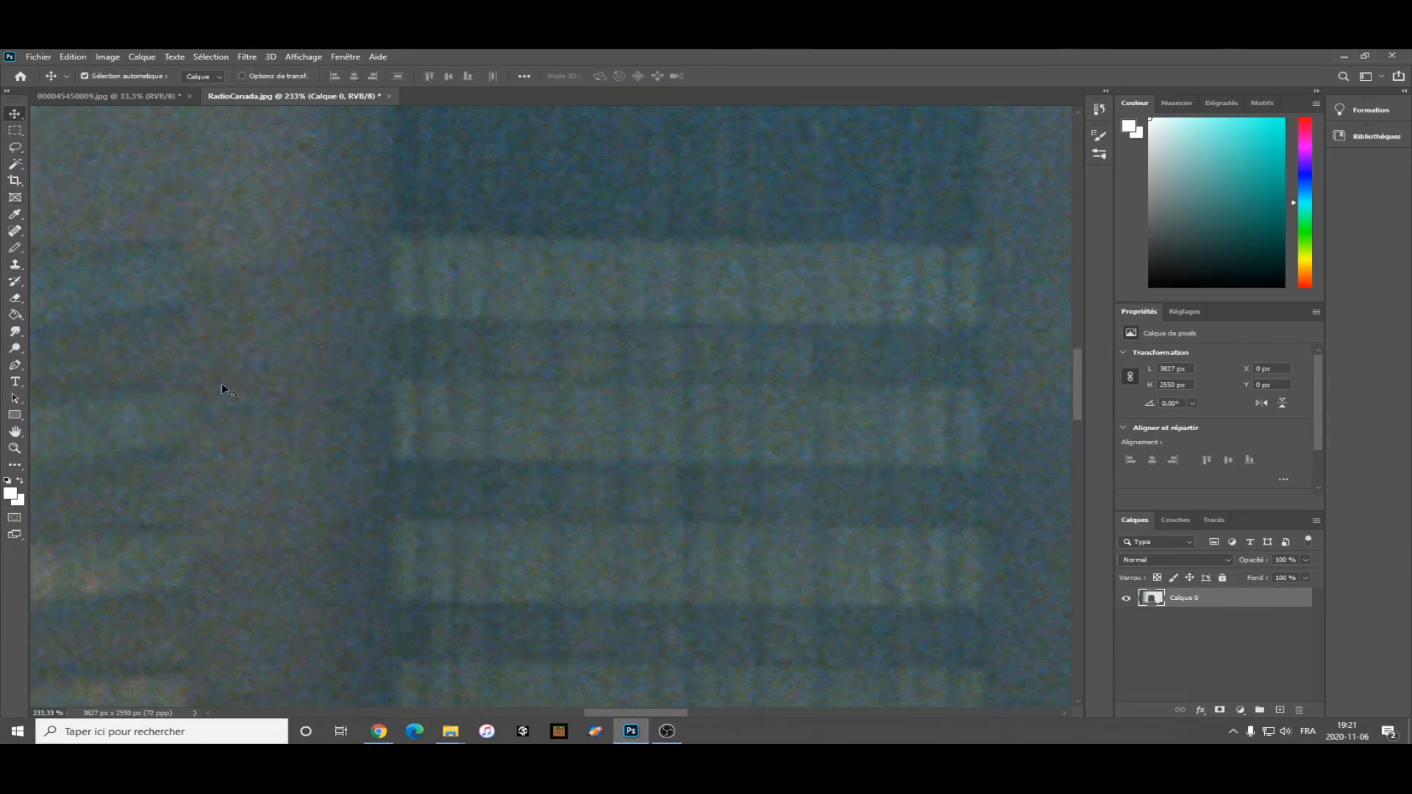
scroll(796, 417, up, 6)
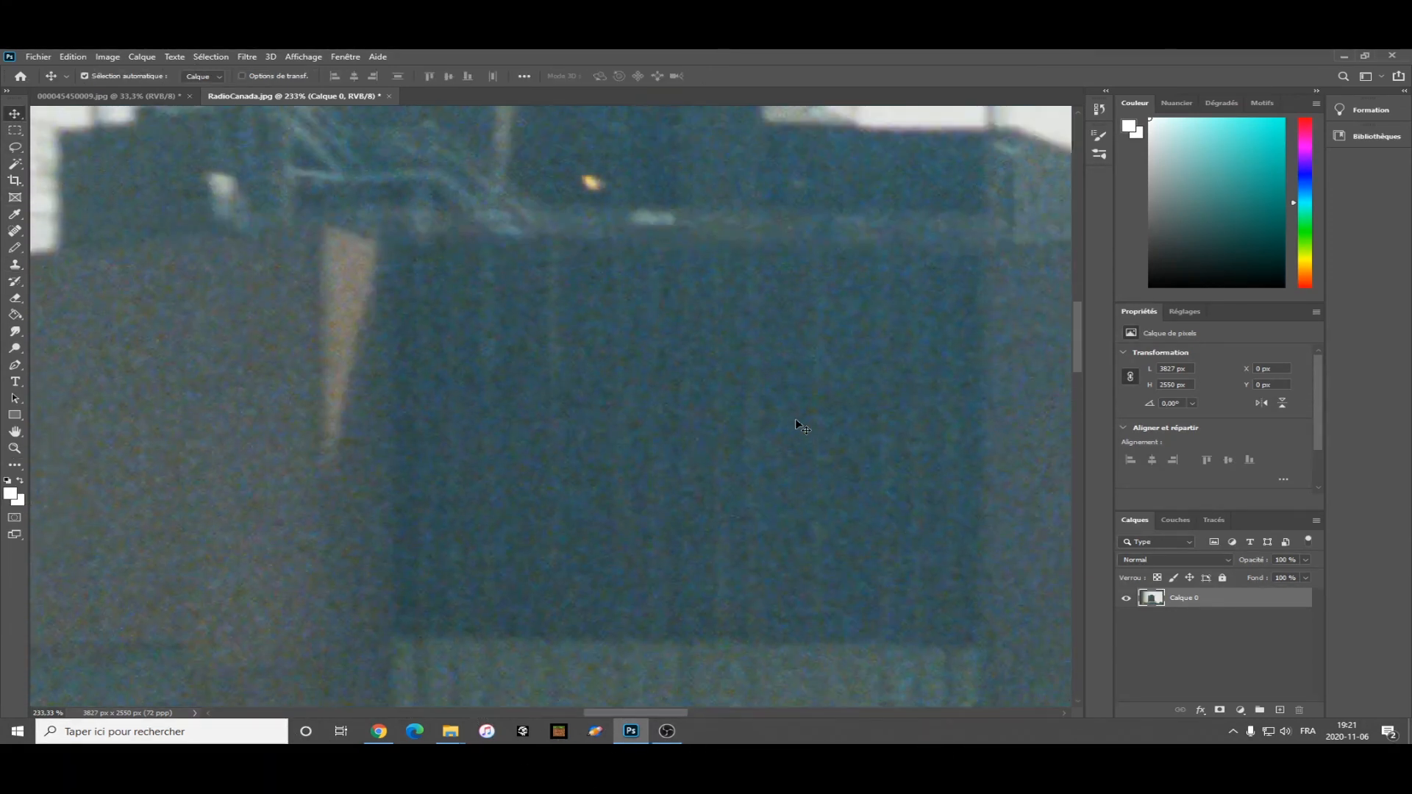
drag(646, 712, 710, 713)
scroll(525, 503, down, 3)
drag(34, 713, 92, 709)
text(33,33)
key(Return)
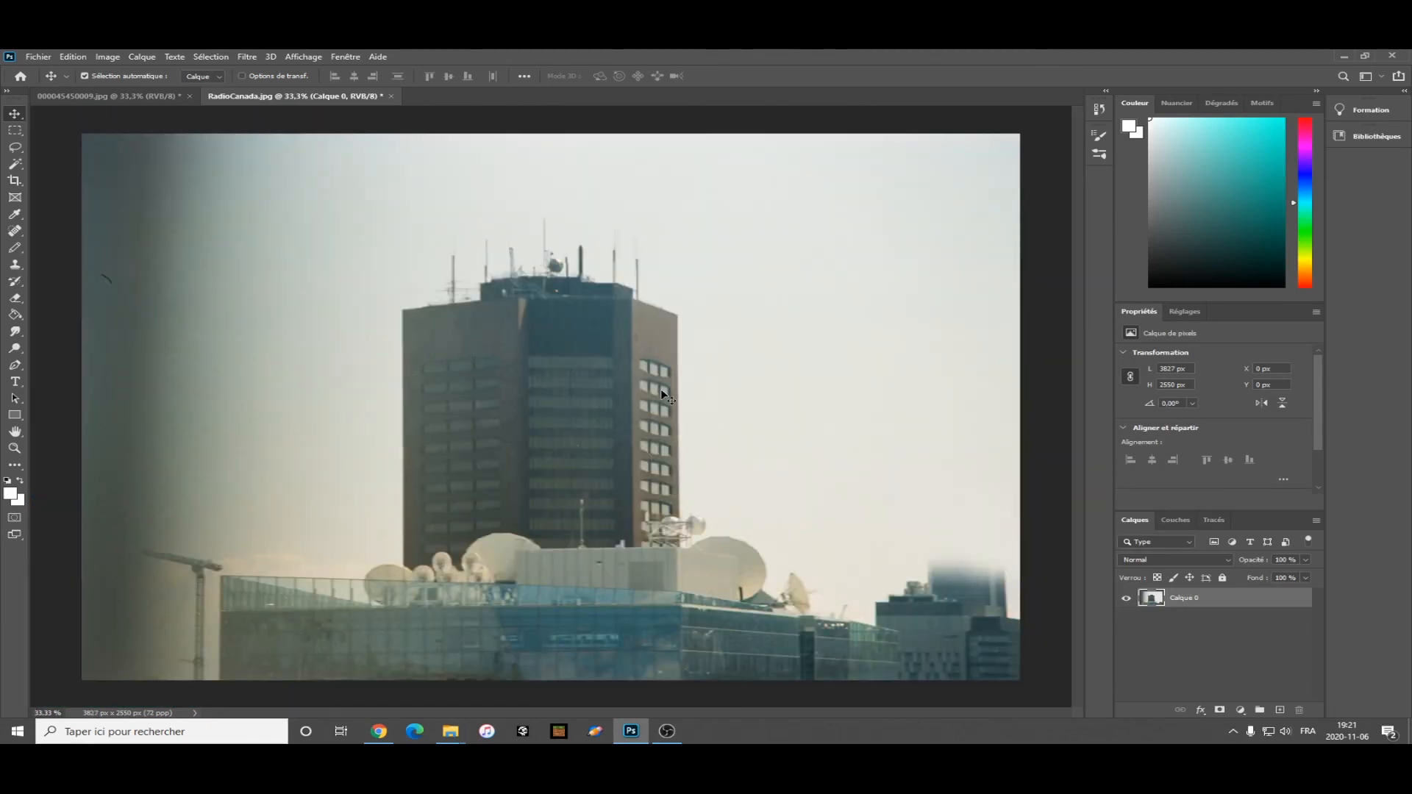